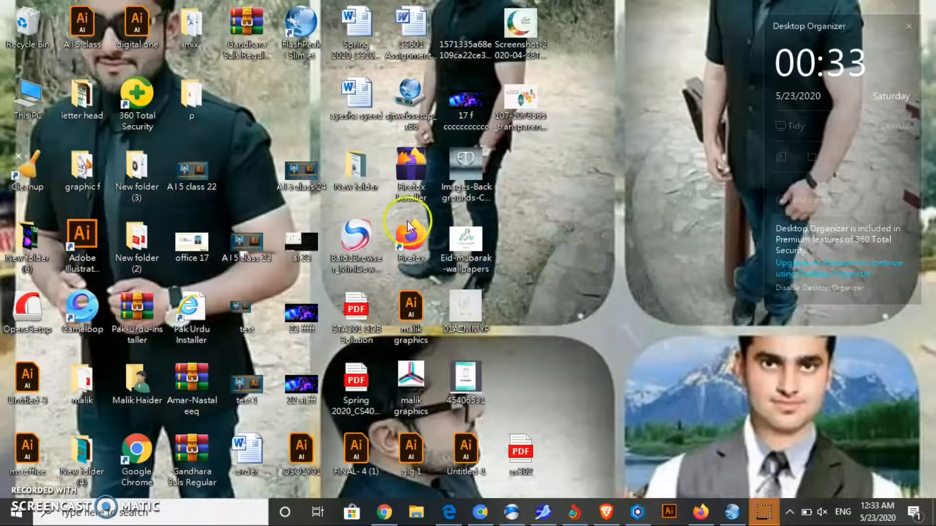
Step: View the "A I 5 class 24" image from the desktop and close it
double_click(306, 176)
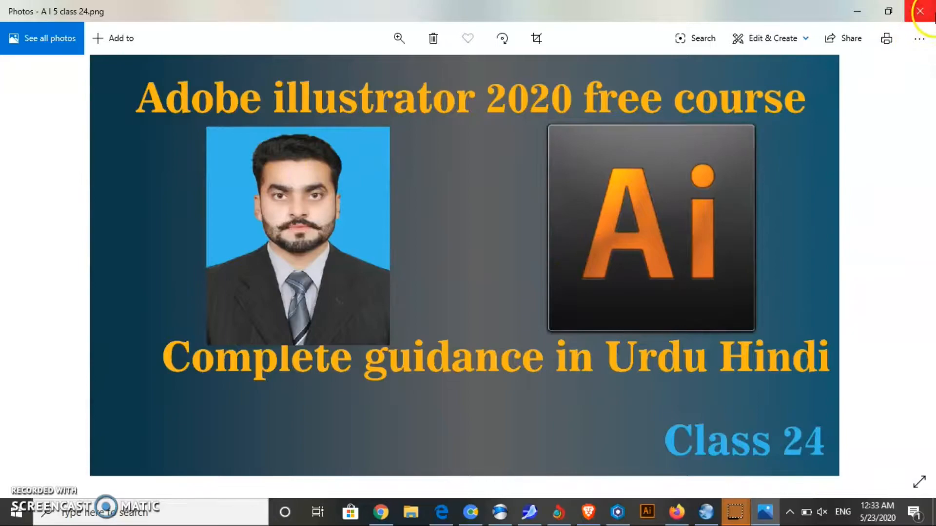
click(920, 10)
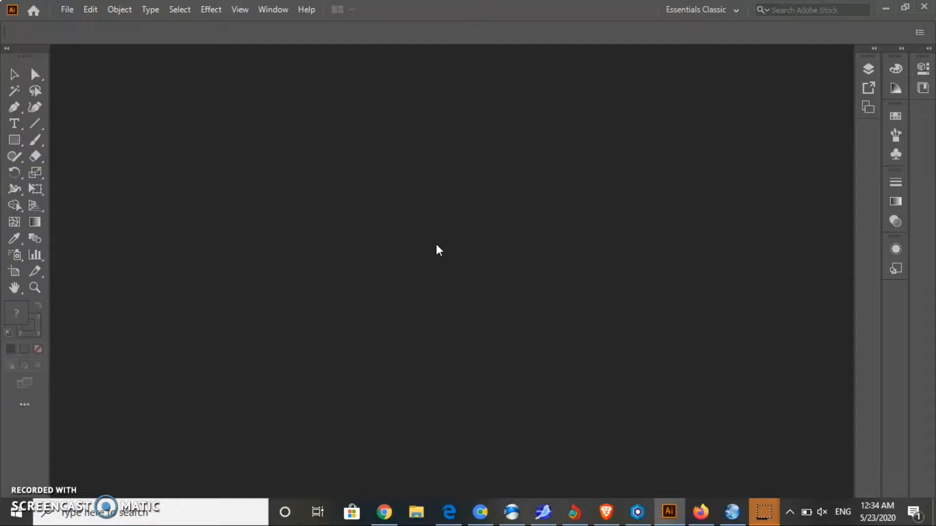
Step: Create a new document 370 pt wide and 550 pt high, and activate the Selection tool
key(ctrl+n)
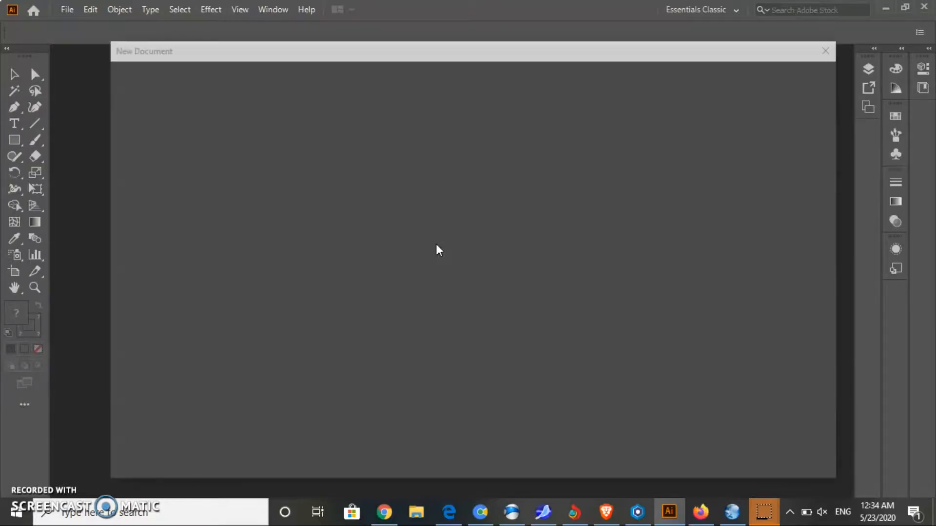
click(184, 335)
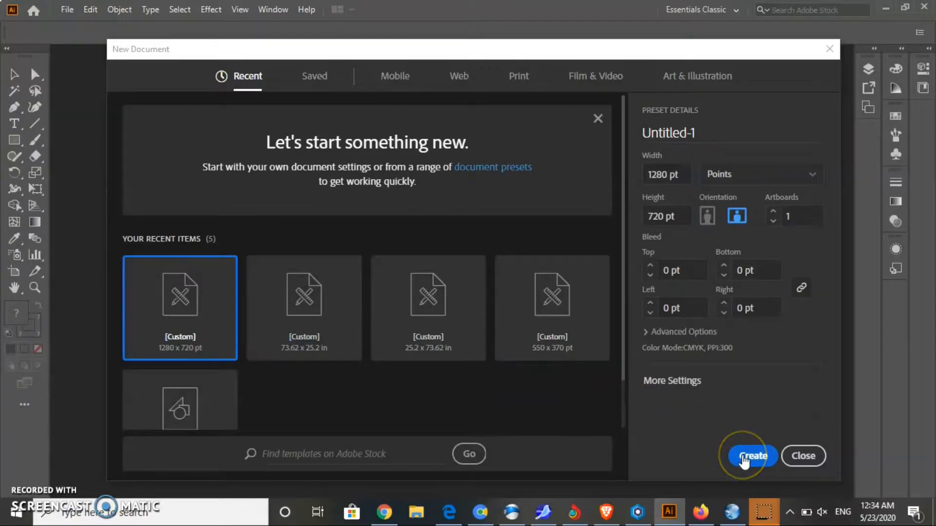
click(668, 175)
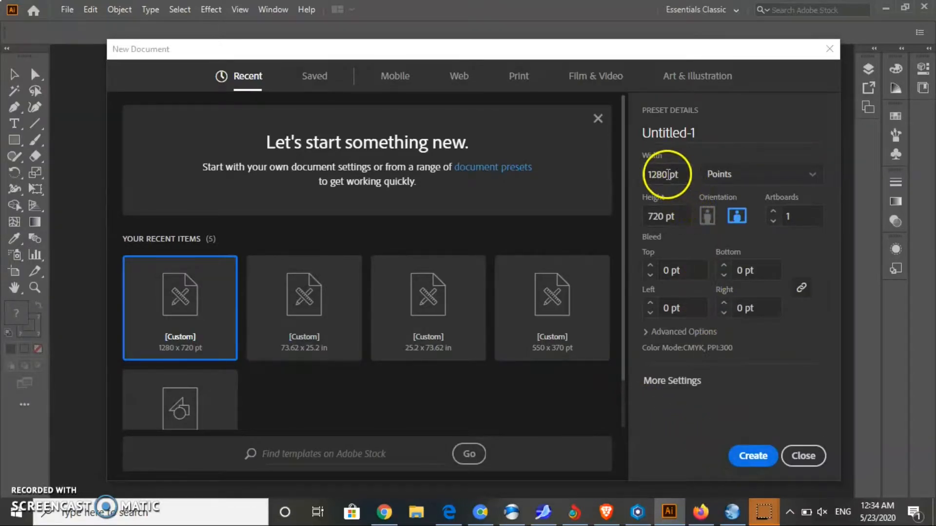
key(BackSpace)
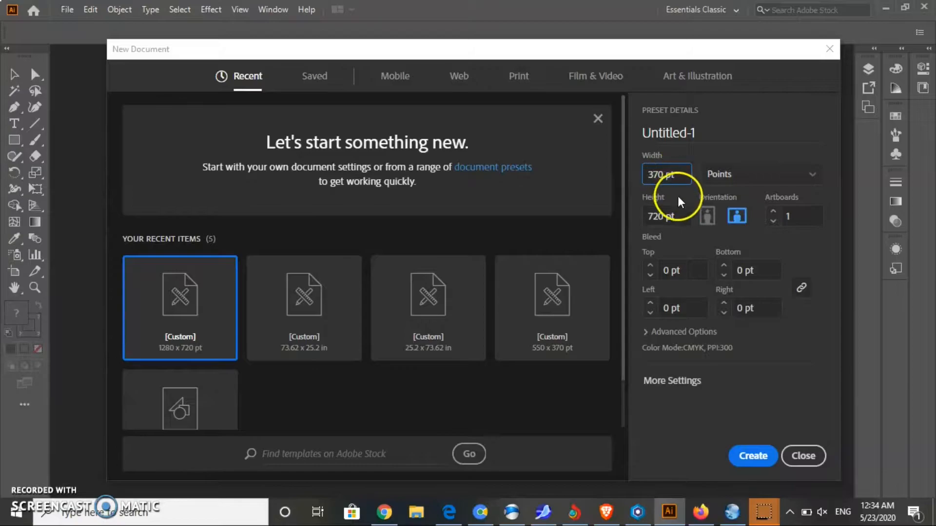
click(664, 217)
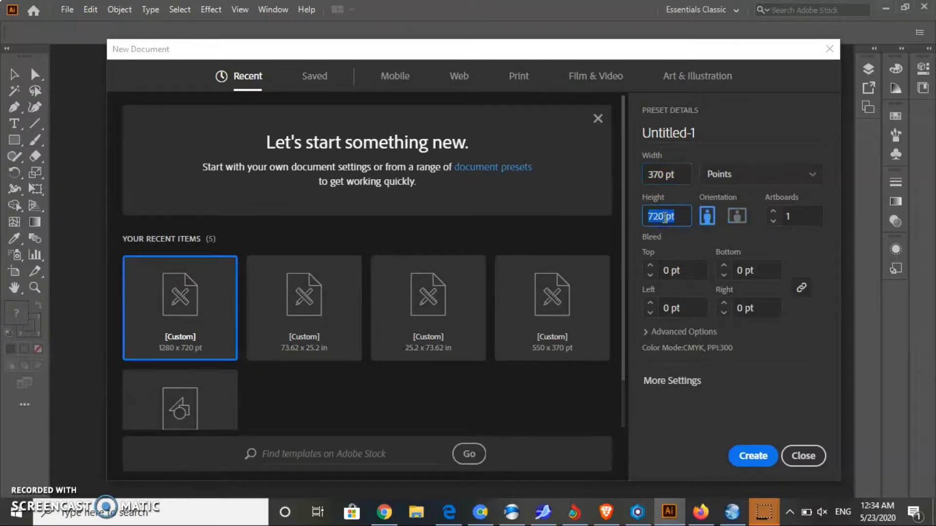
key(BackSpace)
key(Return)
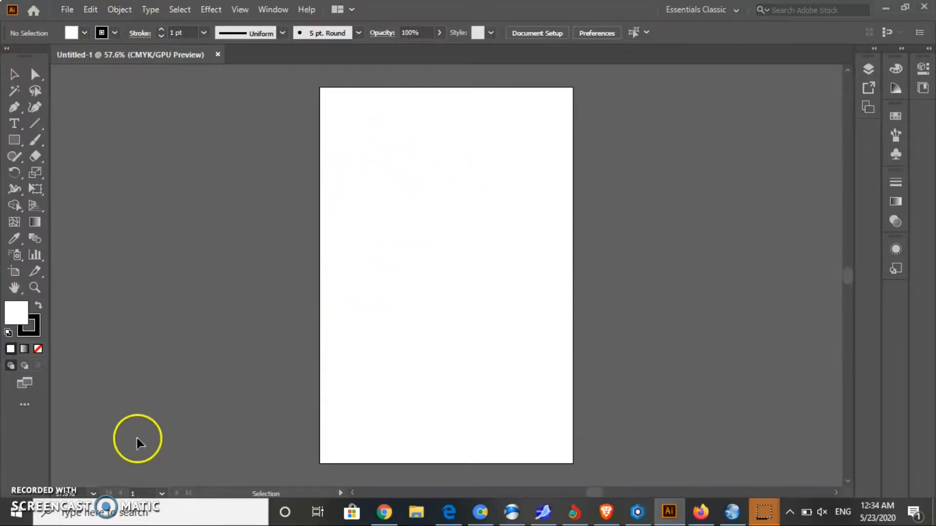
key(v)
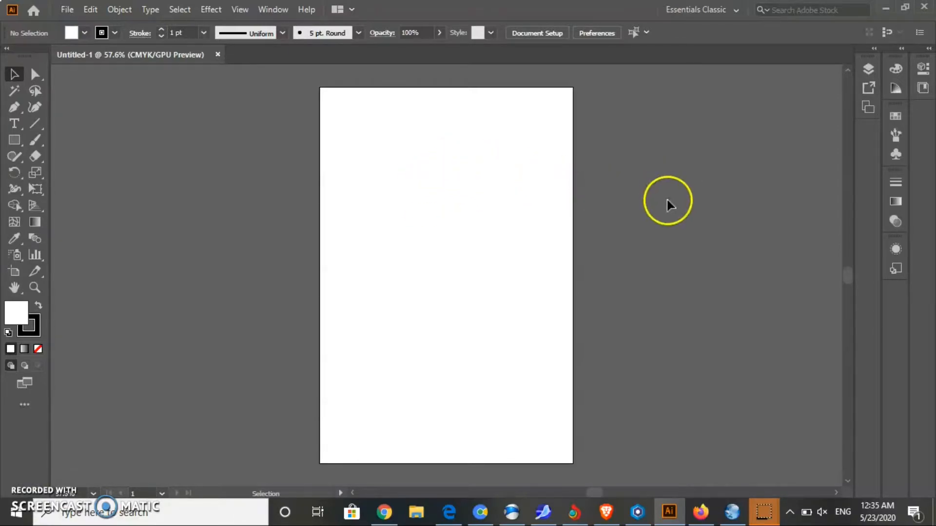
Step: Change Artboard 1 to landscape orientation, making it 550 pt wide and 370 pt high
click(868, 109)
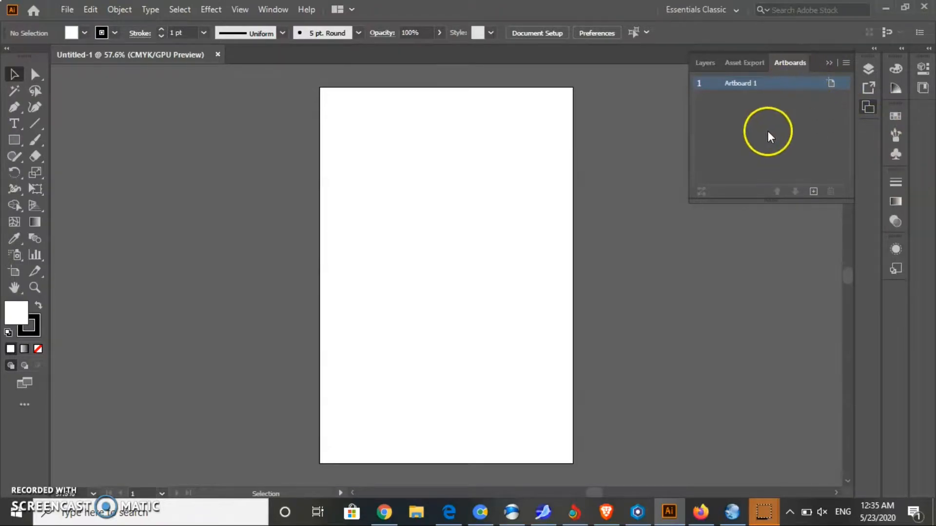
click(846, 64)
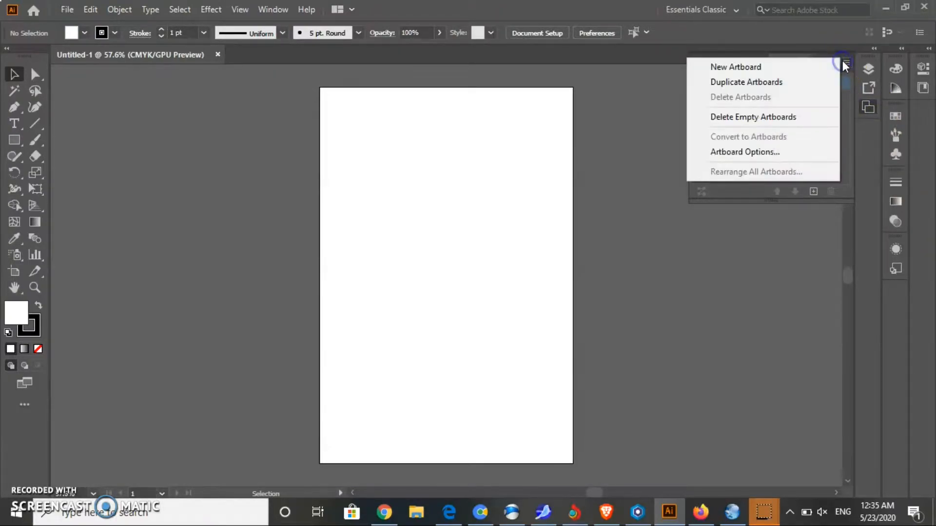
click(776, 151)
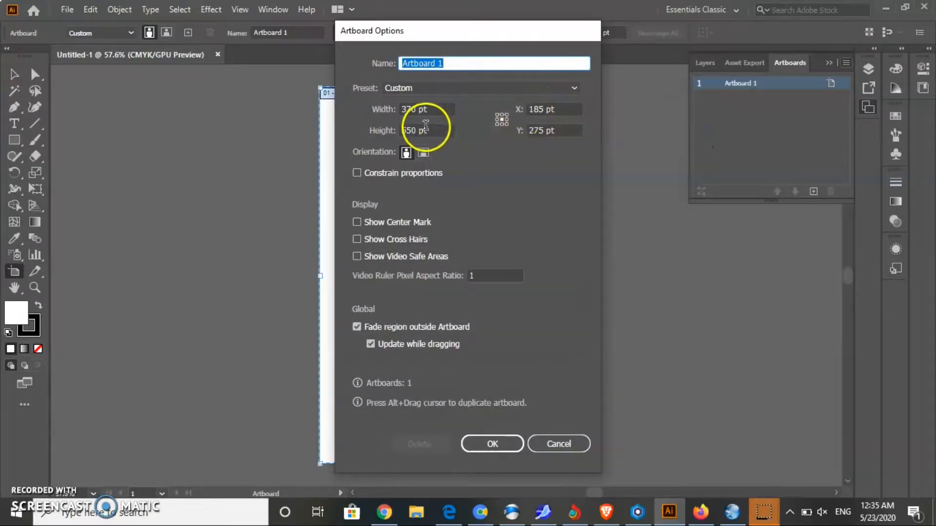
click(415, 130)
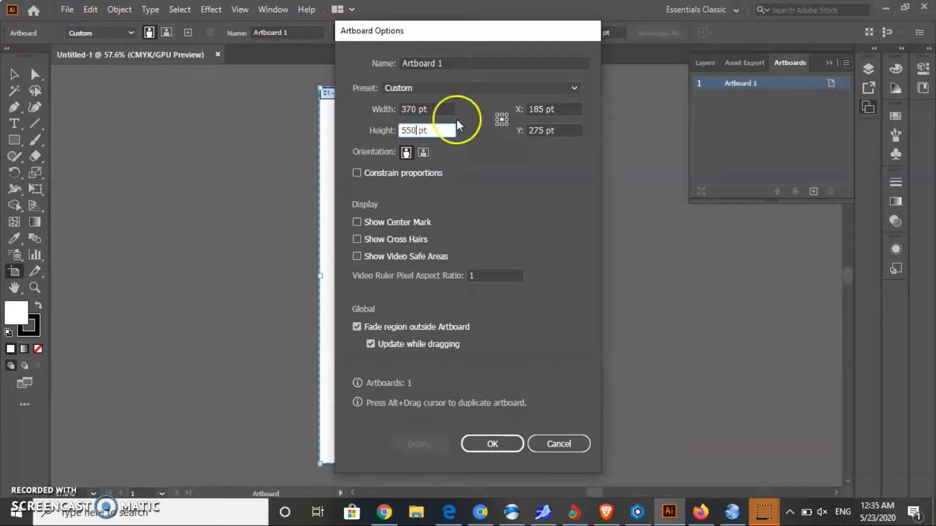
click(423, 152)
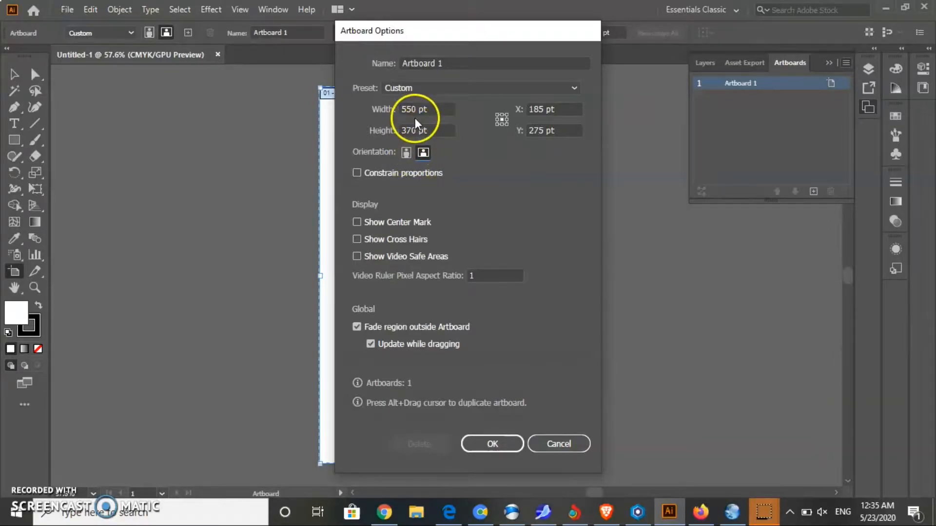
click(492, 443)
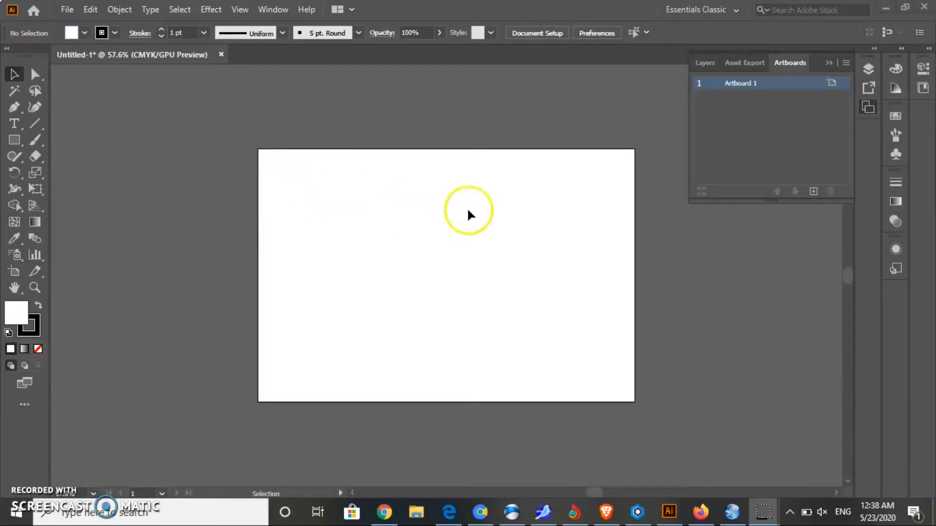
Step: Bring the Untitled-2.jpg image from the letter head folder into the document and move it over the artboard
click(886, 8)
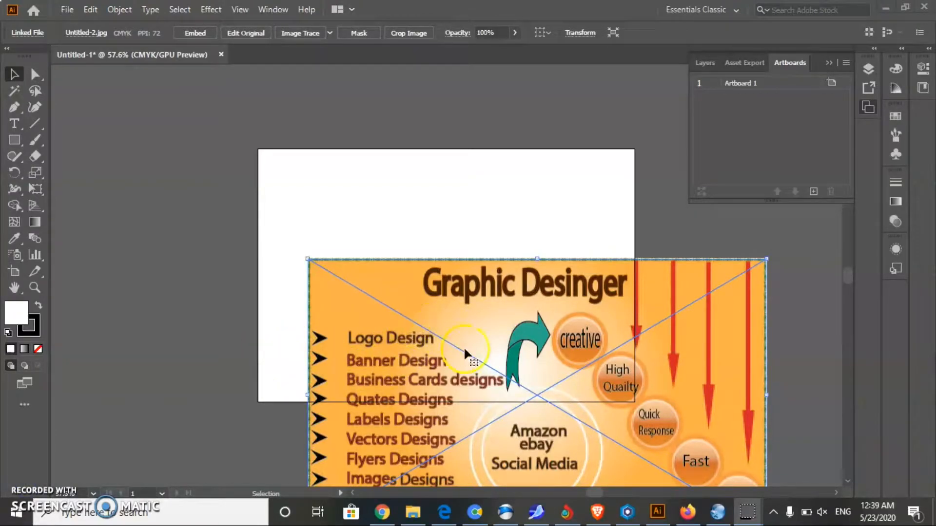
click(455, 290)
drag(503, 340, 488, 247)
click(607, 329)
drag(606, 330, 578, 333)
drag(565, 326, 583, 321)
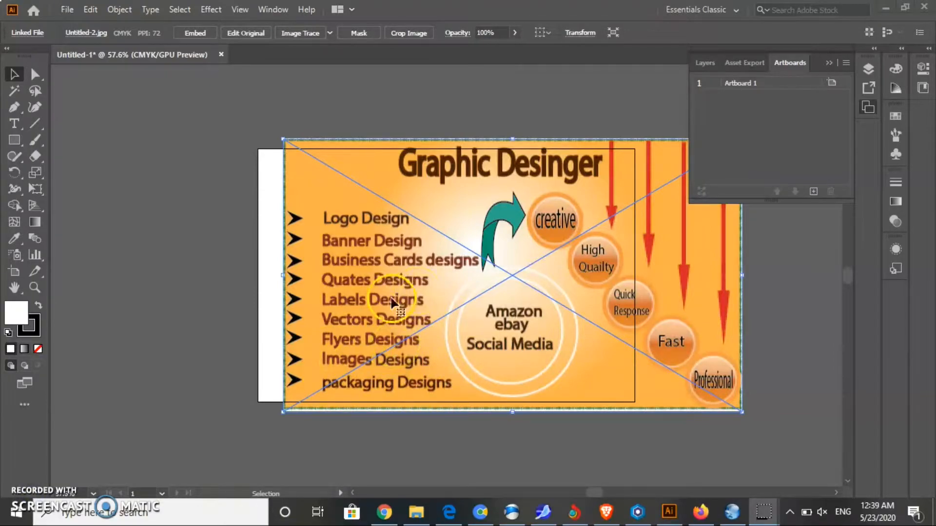
Step: Reposition the placed image so its upper-left corner meets the artboard's upper-left corner
click(678, 306)
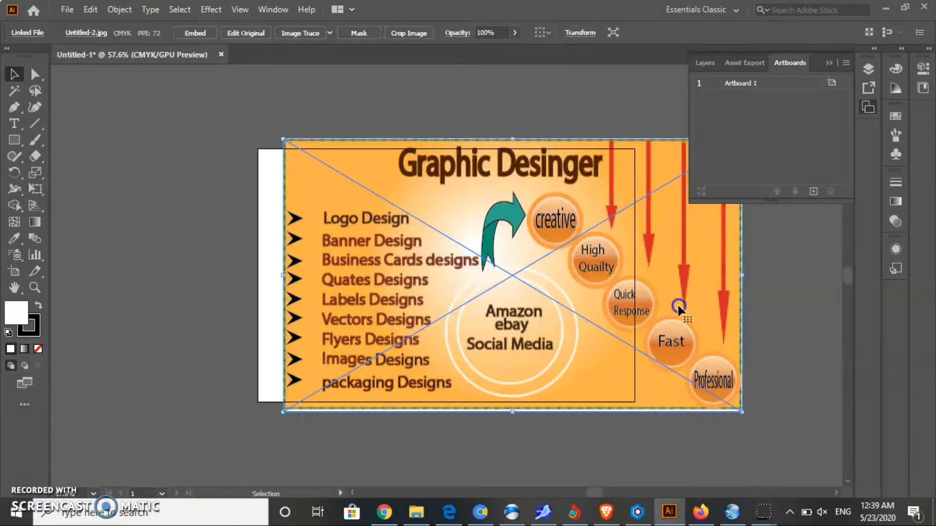
drag(519, 295, 442, 345)
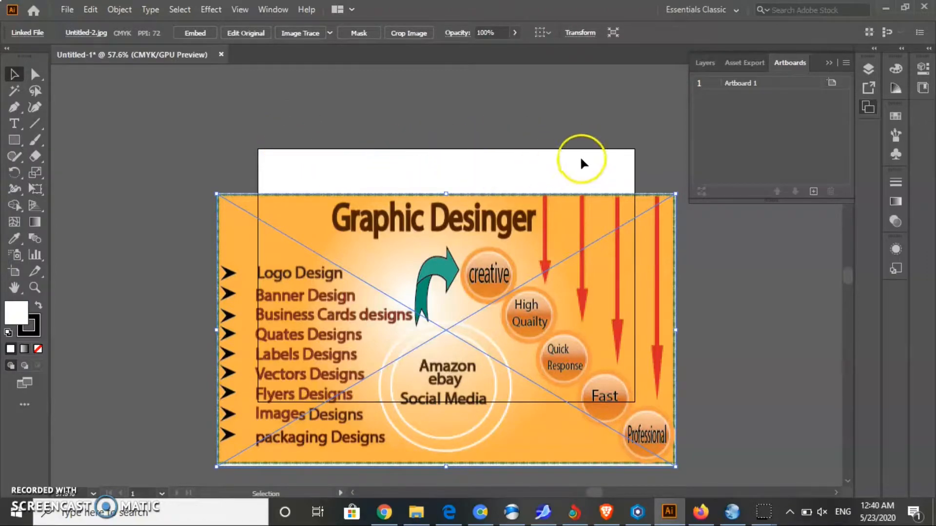
drag(486, 239, 525, 441)
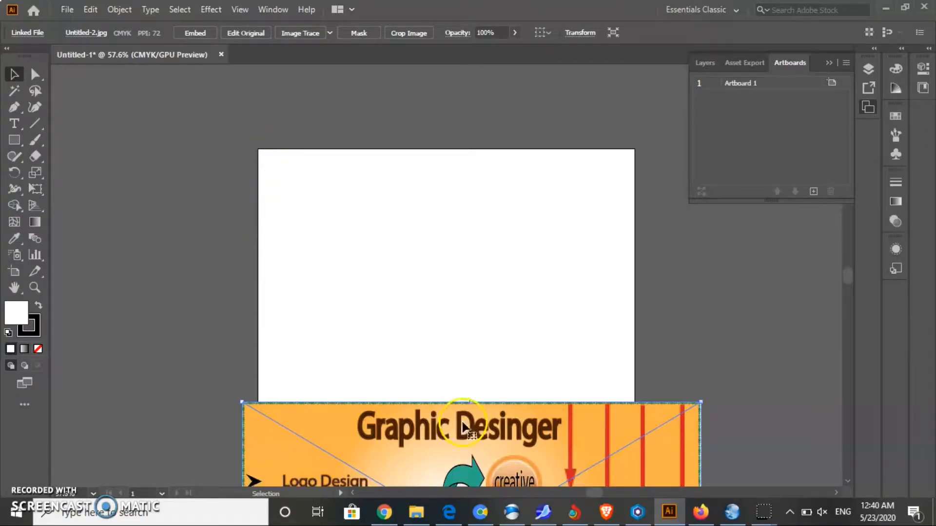
drag(473, 414, 463, 374)
drag(491, 419, 485, 365)
click(652, 341)
drag(558, 387, 545, 278)
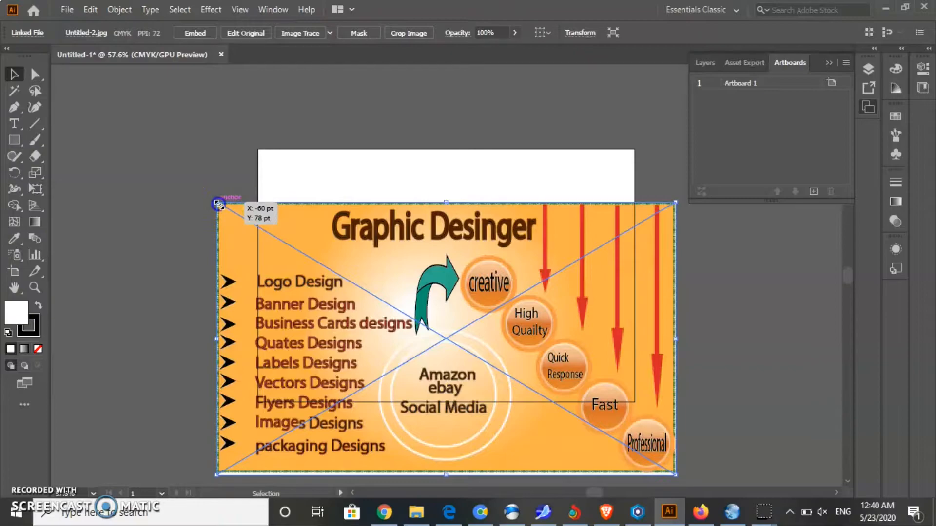
drag(323, 251, 363, 198)
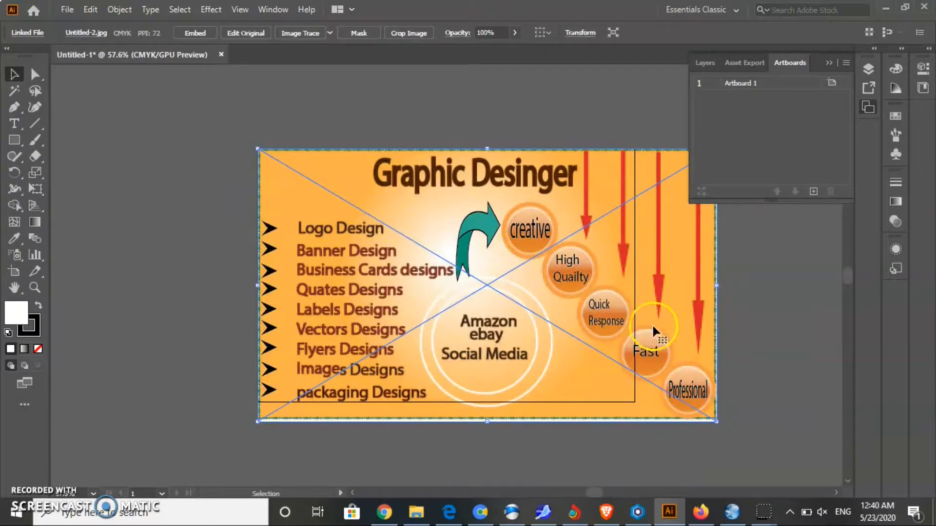
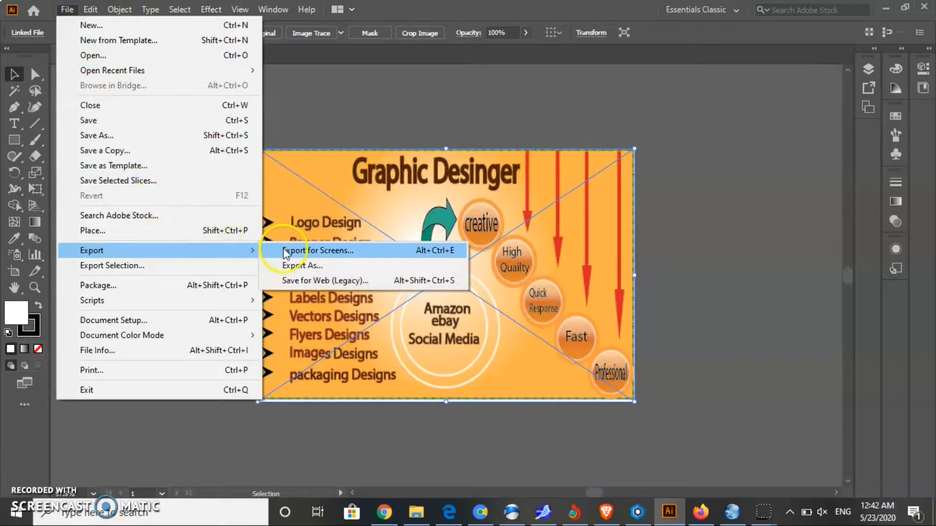
Step: Export the artwork to the desktop as a PNG named gig at High (300 ppi) resolution with a transparent background
click(284, 265)
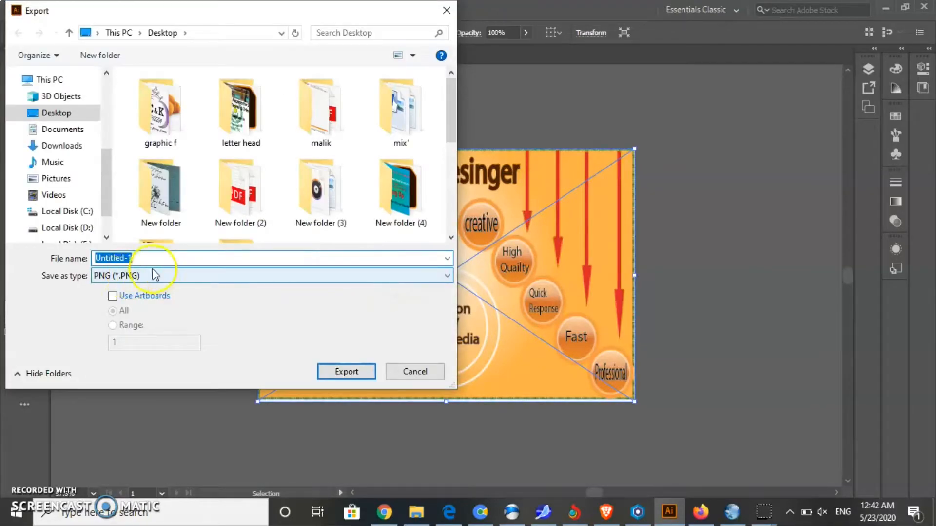
key(BackSpace)
text(gig)
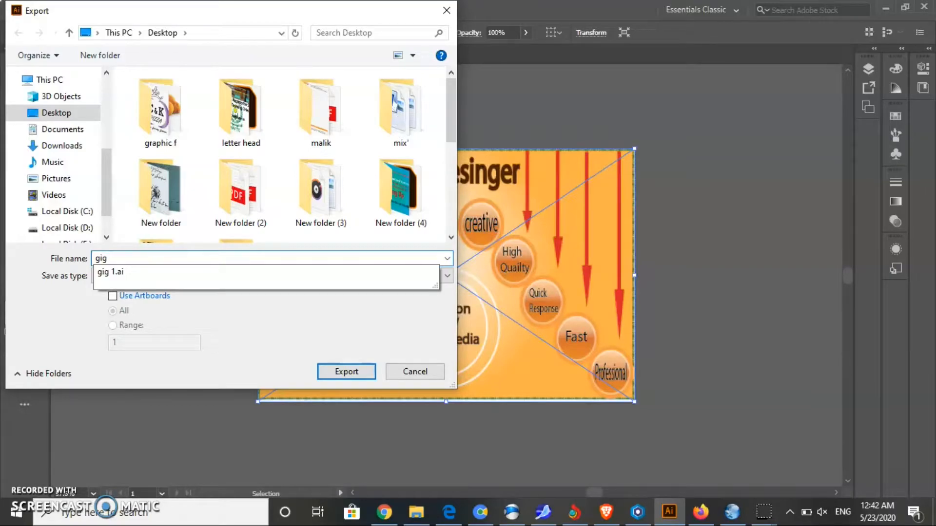
click(346, 372)
click(703, 315)
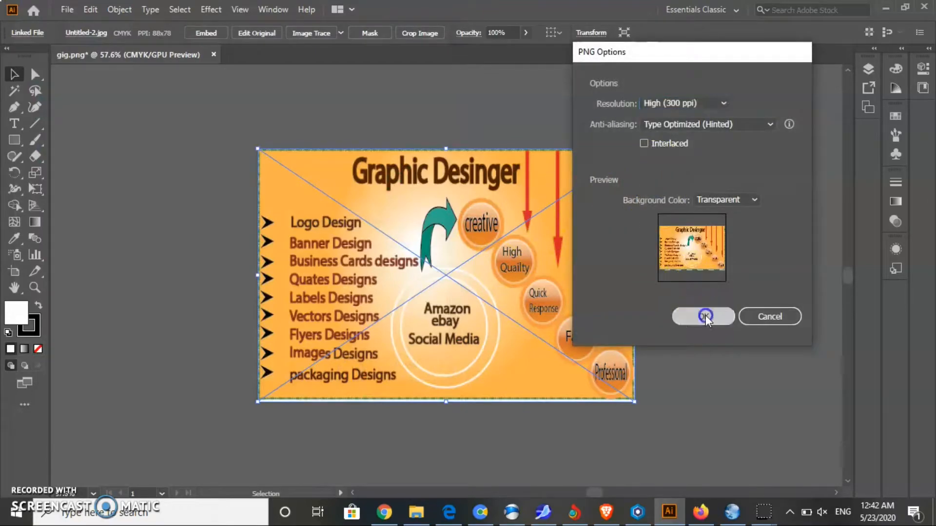
Step: Minimize the open windows to reach the desktop, view the exported gig image, and close it
click(884, 10)
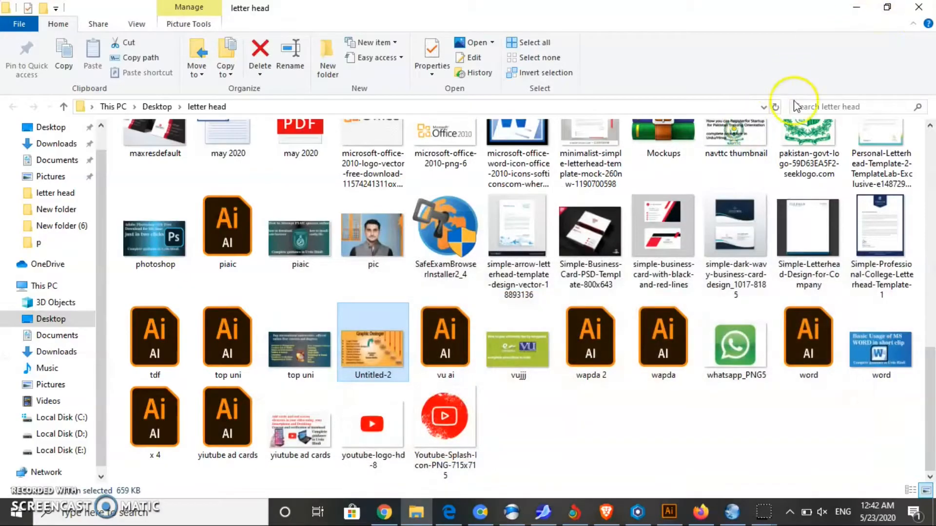
click(885, 7)
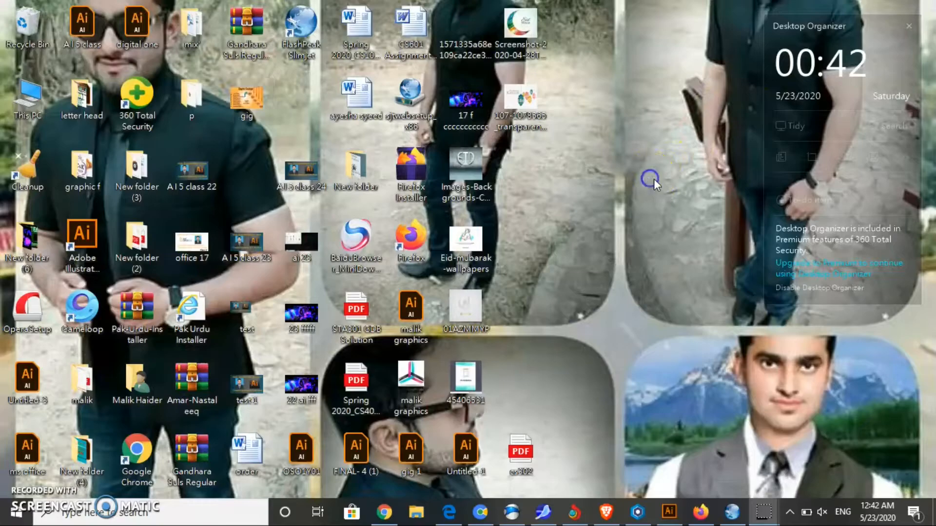
double_click(262, 113)
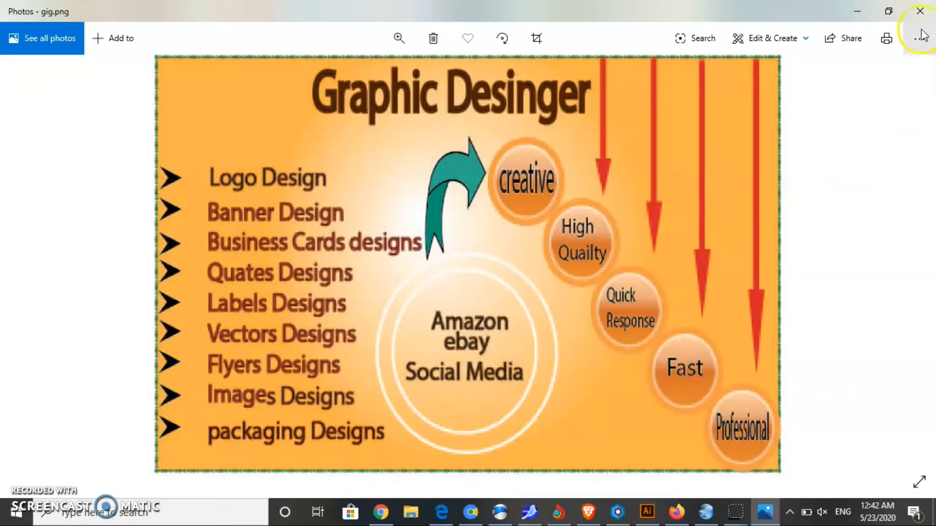
click(920, 11)
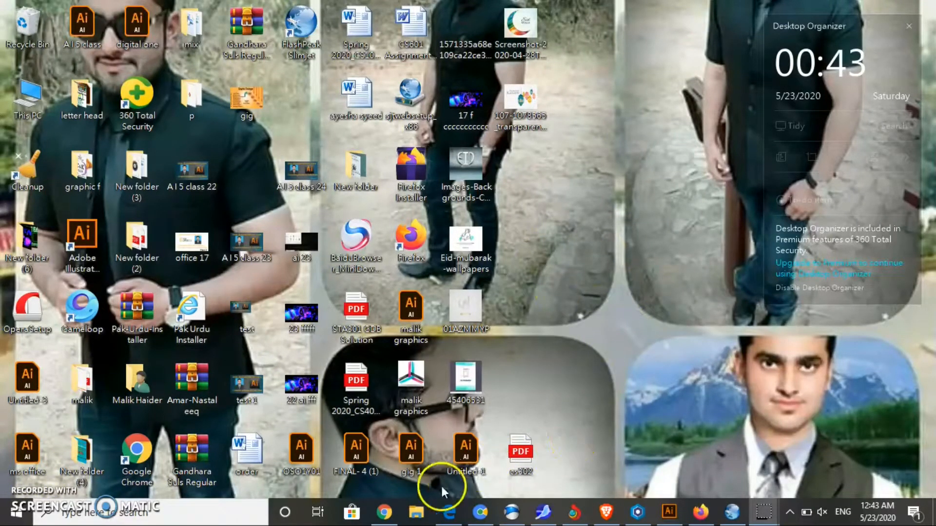
Step: Search Google for "pt vs px" in Chrome, read how the units differ, close the search tab and return to Illustrator
click(383, 511)
click(417, 270)
text(pt)
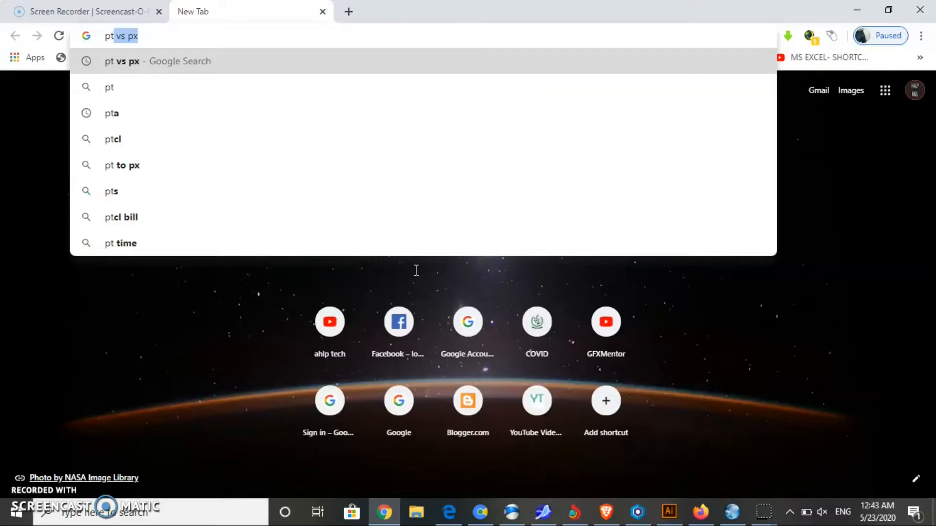
key(Return)
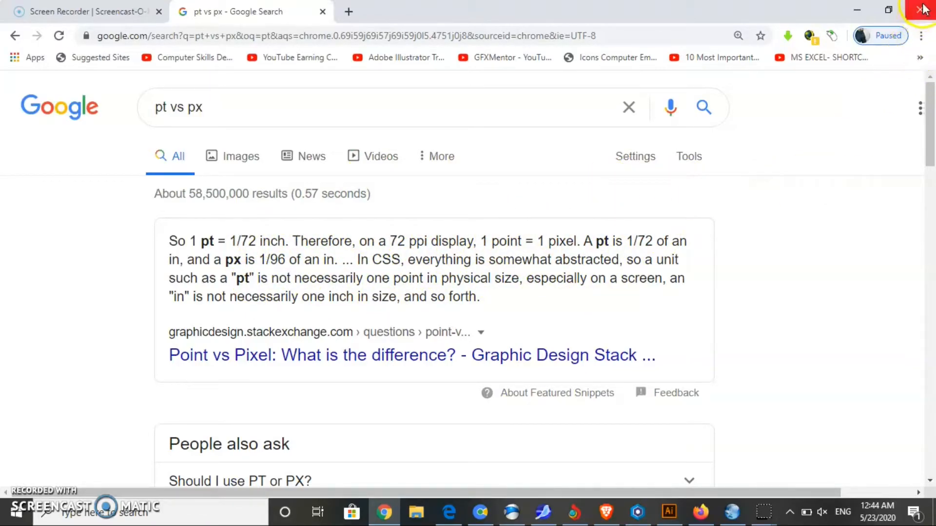
click(321, 11)
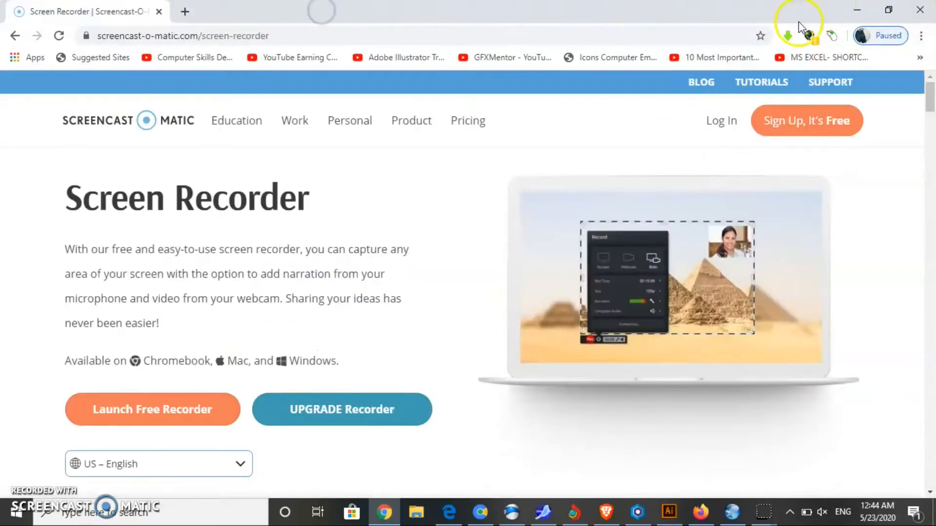
click(855, 8)
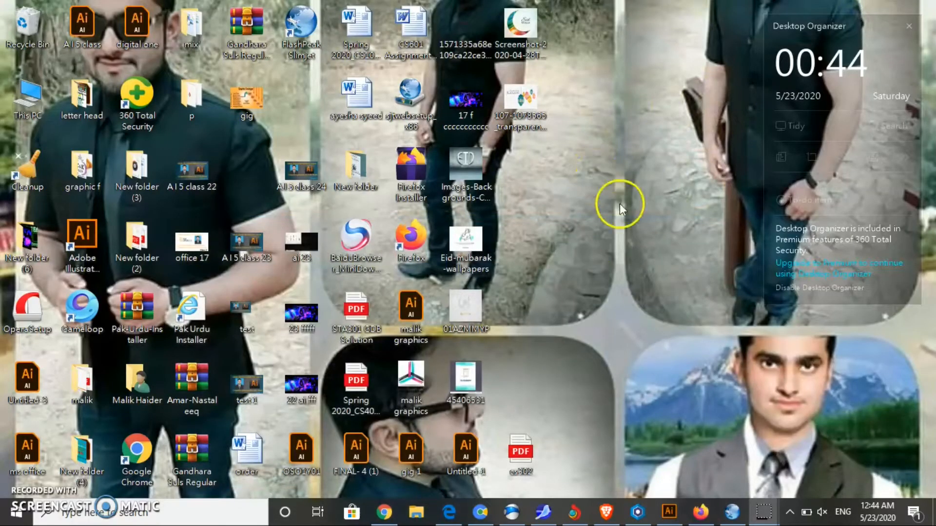
click(670, 502)
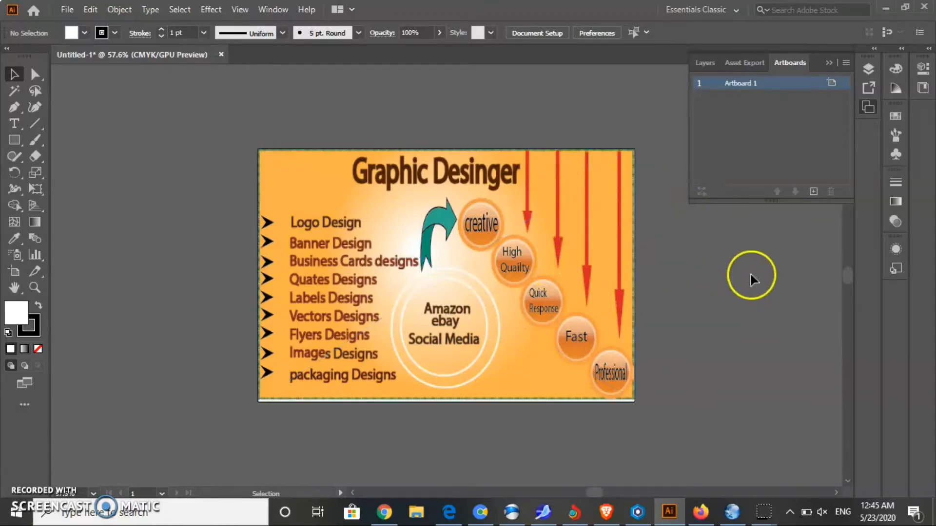
click(846, 63)
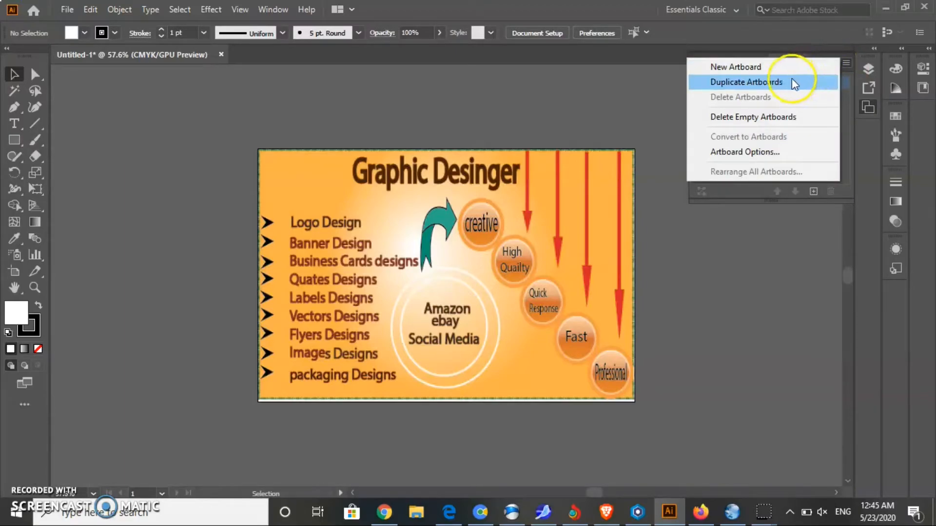
click(706, 213)
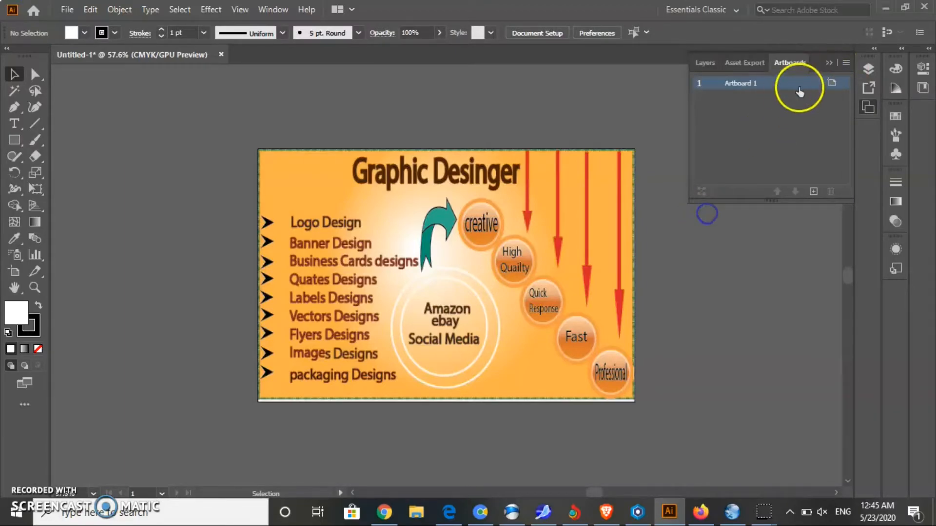
click(830, 63)
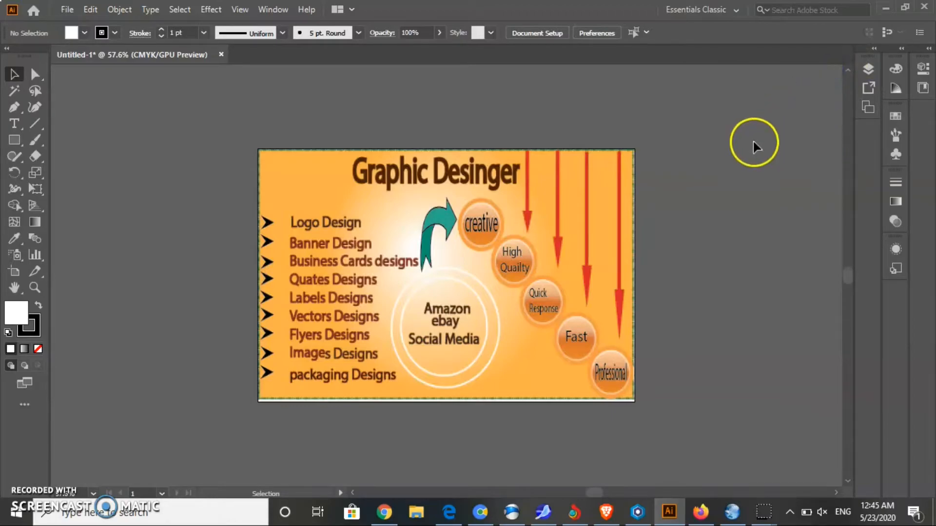
Step: Add a blank artboard beside the gig artboard and undo the addition
click(867, 109)
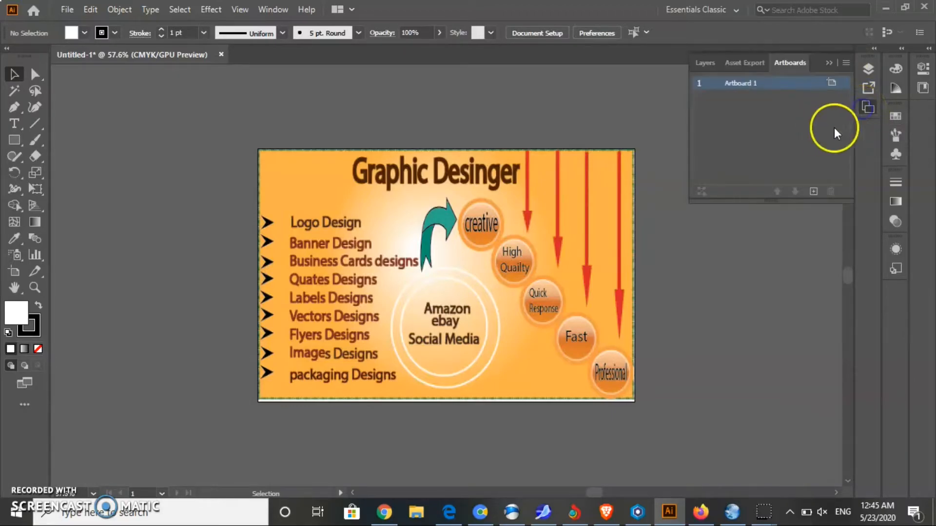
click(846, 64)
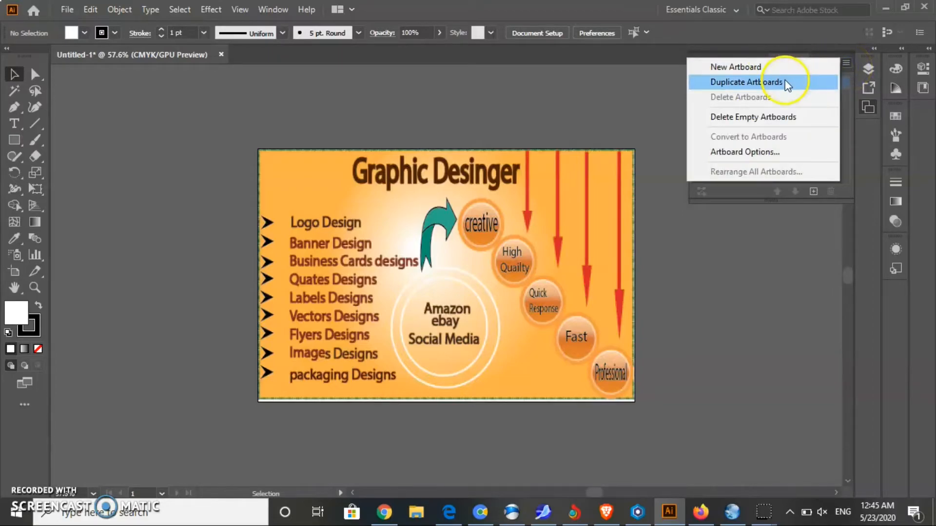
click(749, 71)
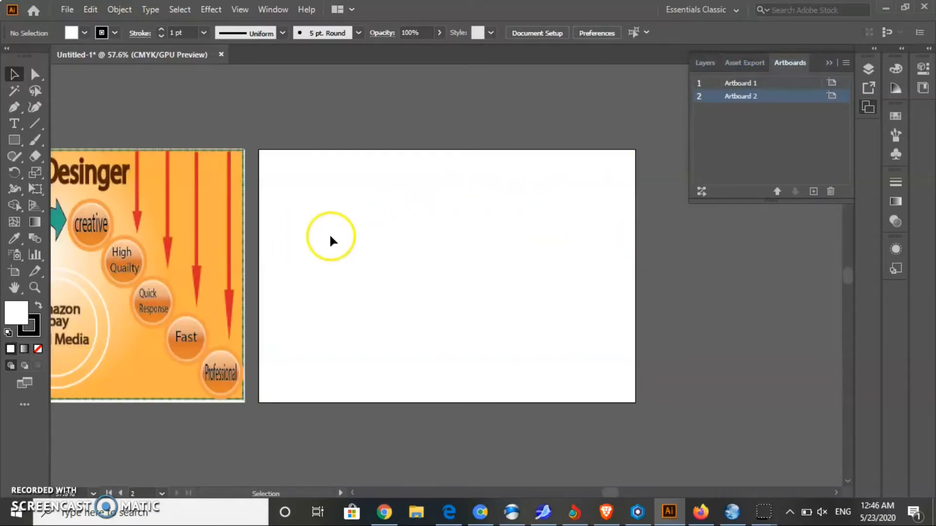
key(ctrl+z)
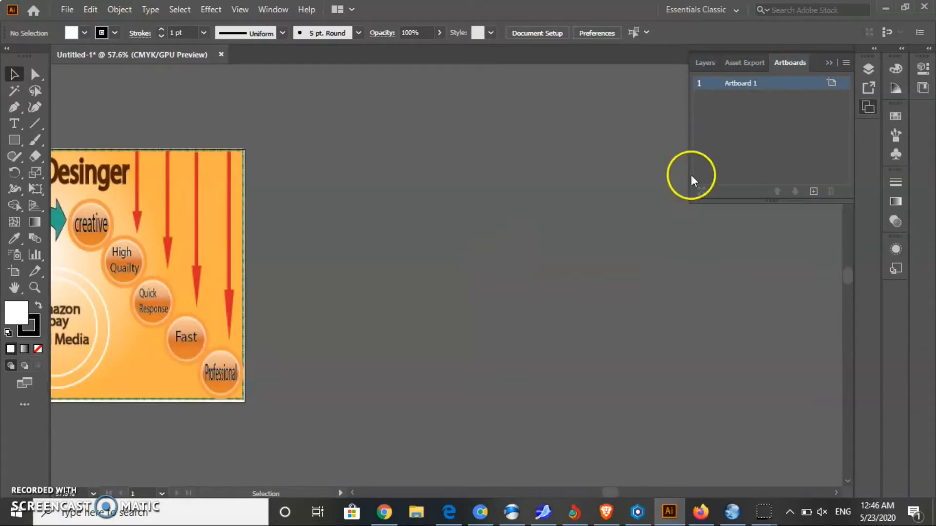
Step: Duplicate Artboard 1 together with its placed image
click(846, 63)
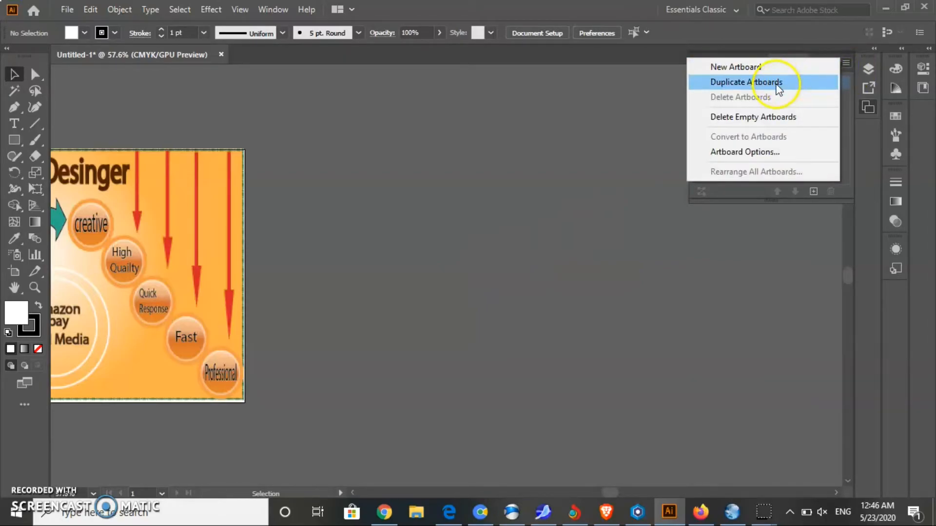
click(746, 82)
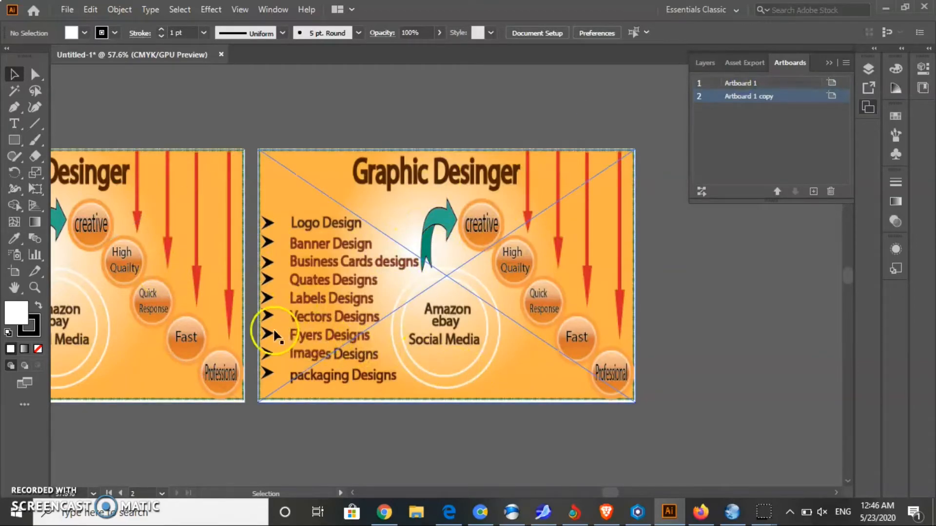
drag(608, 492, 603, 493)
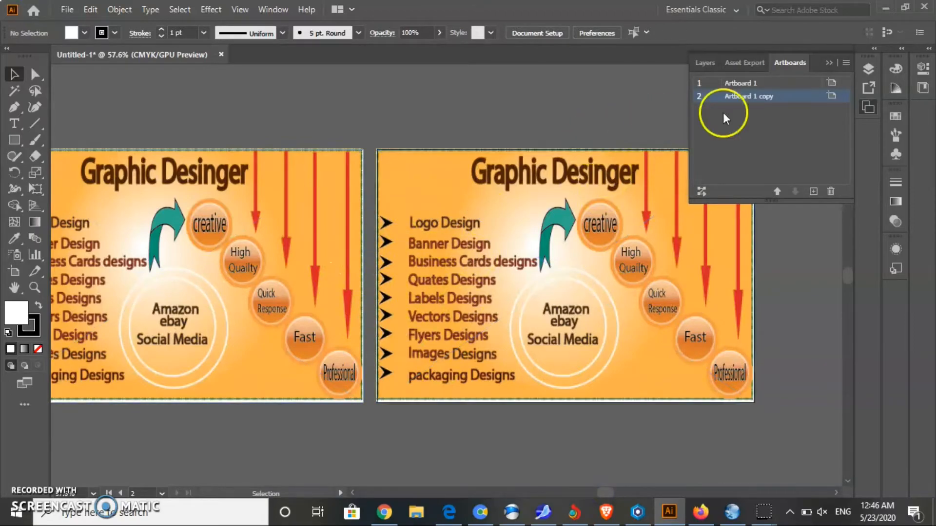
Step: Delete the duplicated artboard and the image copy left behind on the canvas
click(845, 62)
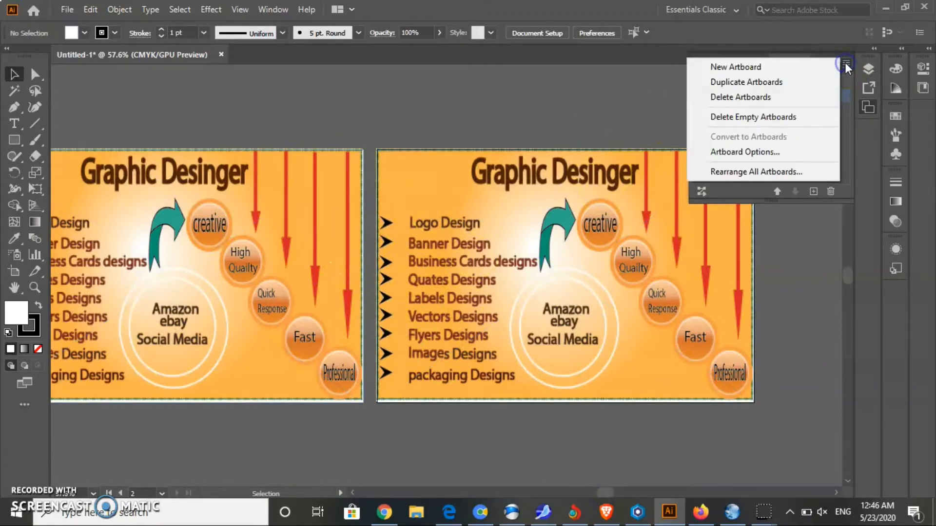
click(761, 98)
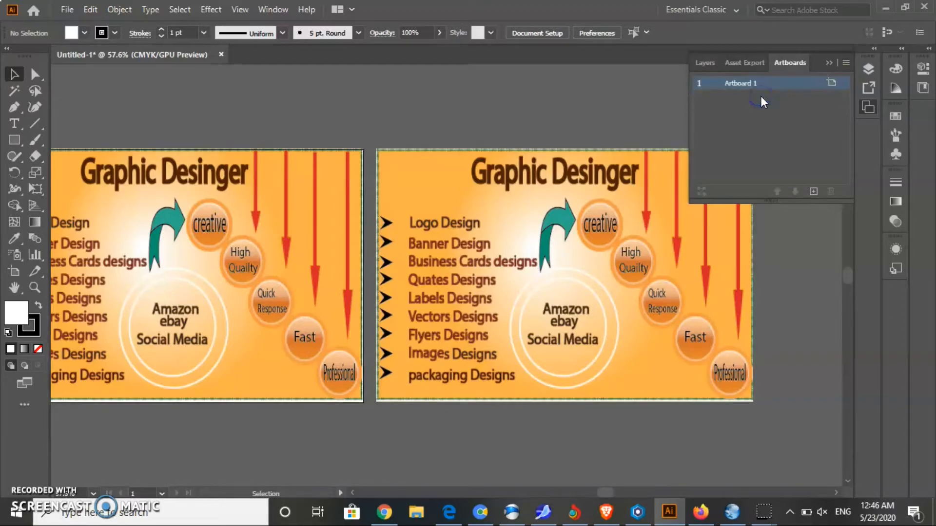
click(588, 239)
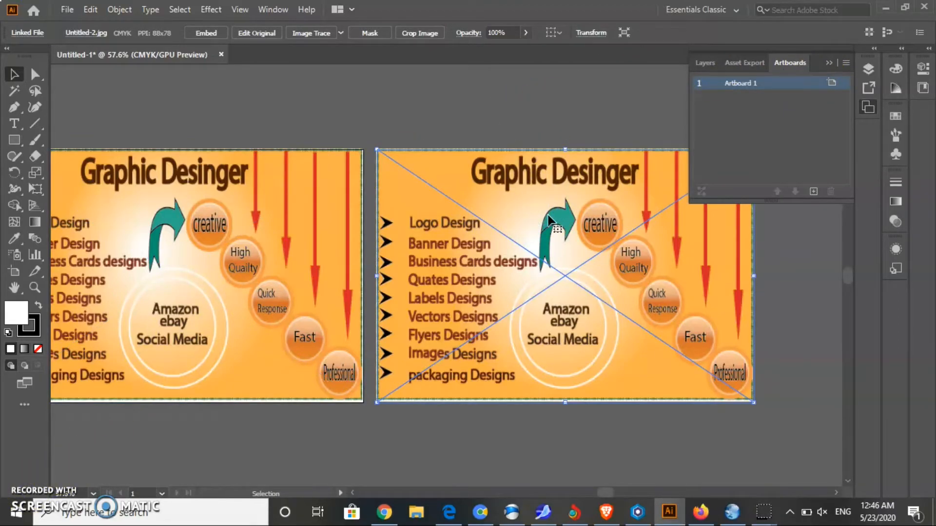
key(Delete)
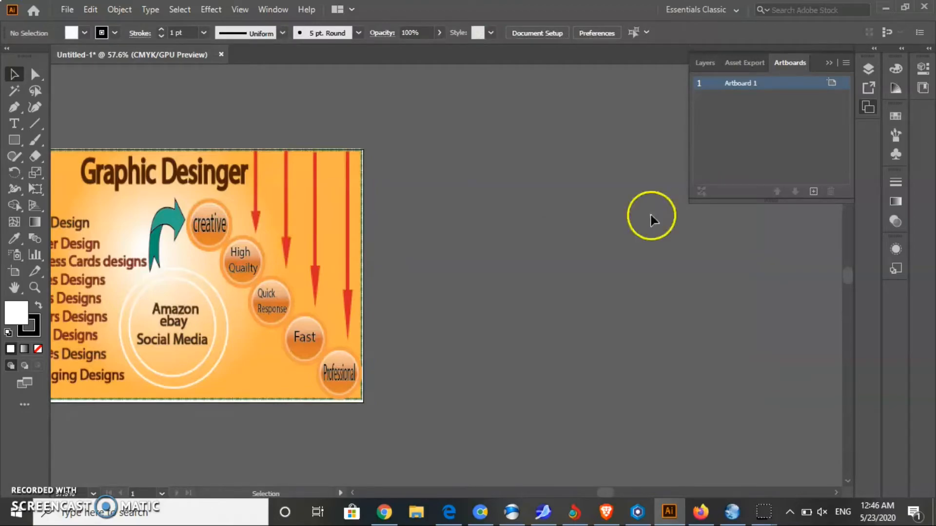
Step: Add a blank artboard beside Artboard 1, and duplicate Artboard 1 with its placed image
click(847, 62)
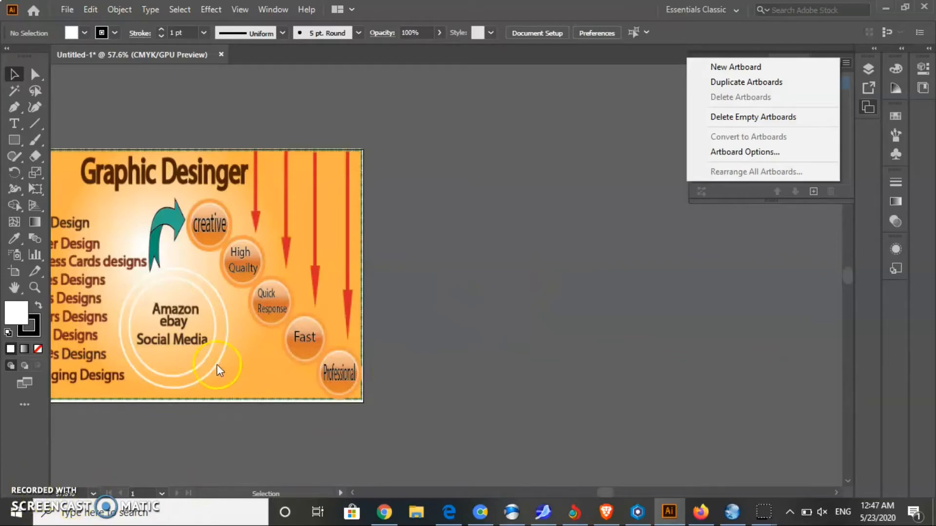
click(743, 67)
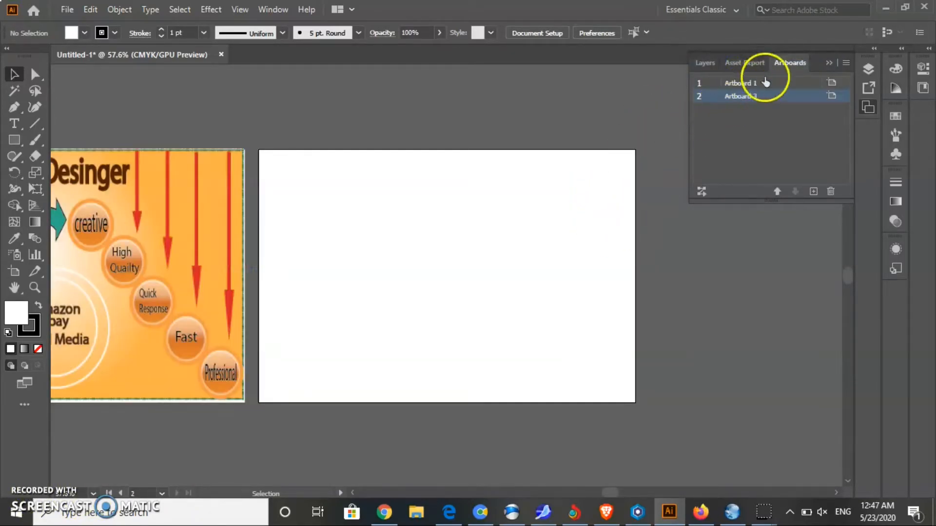
click(847, 63)
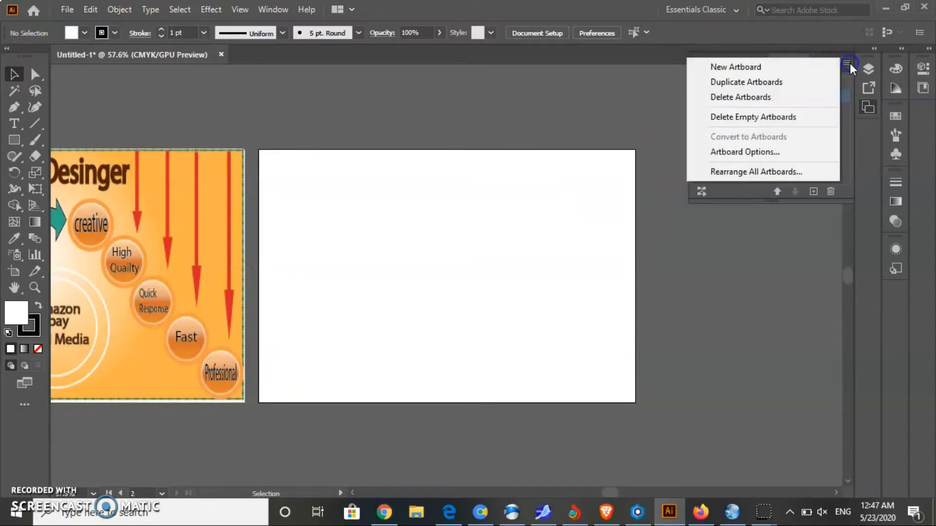
click(191, 260)
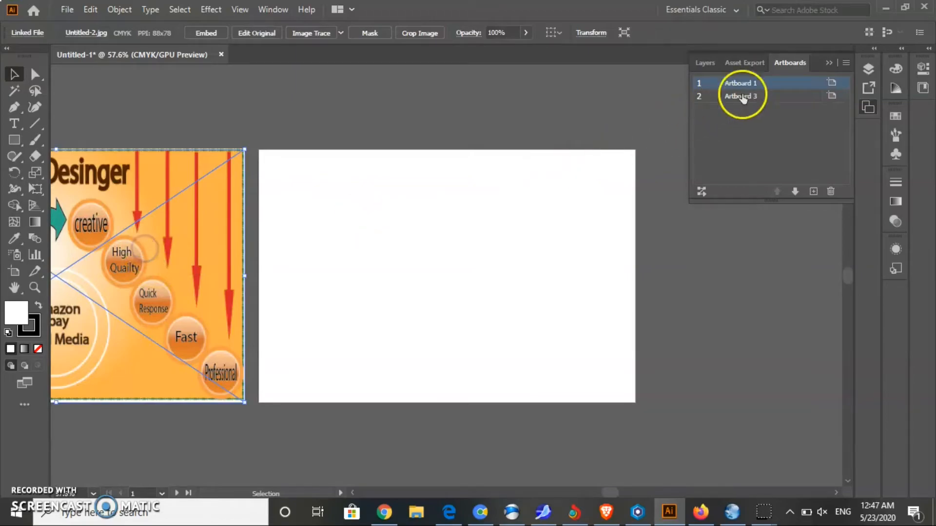
click(846, 63)
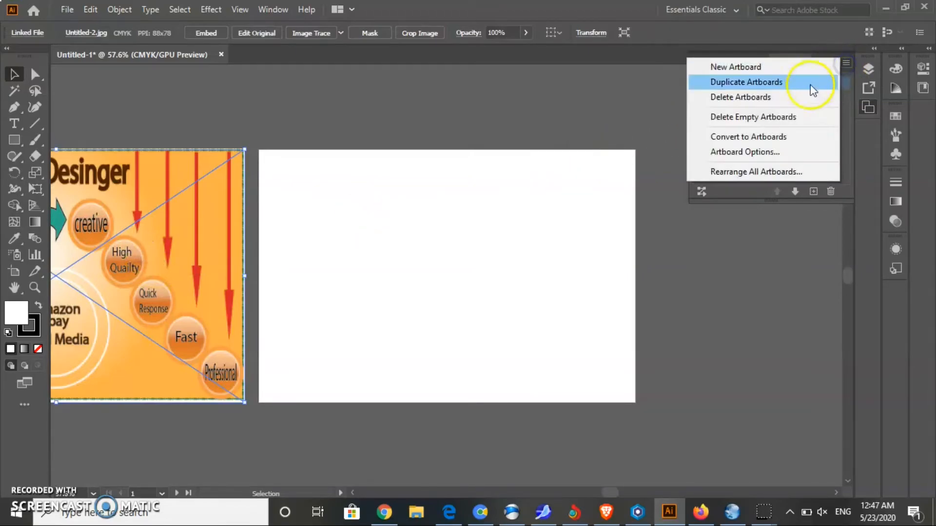
click(777, 84)
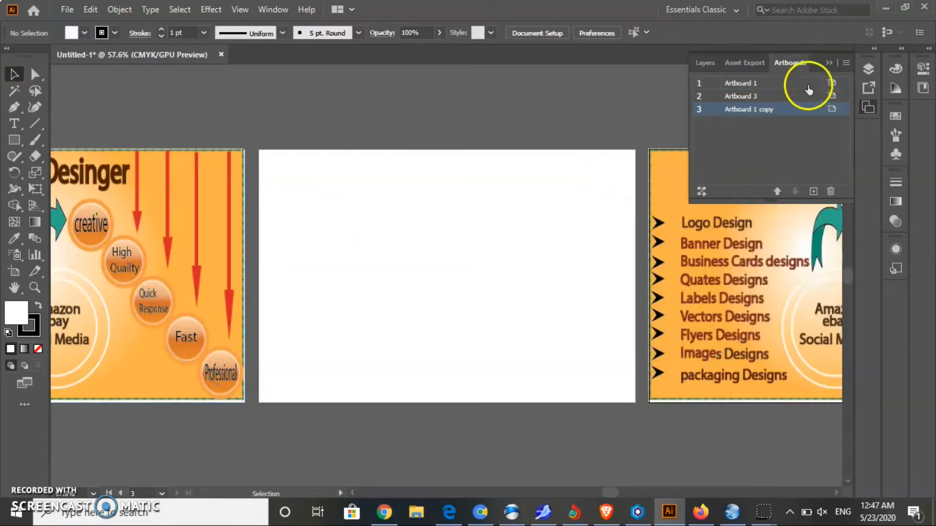
Step: Add another blank artboard at the end of the row, and duplicate the third artboard with its image
click(844, 64)
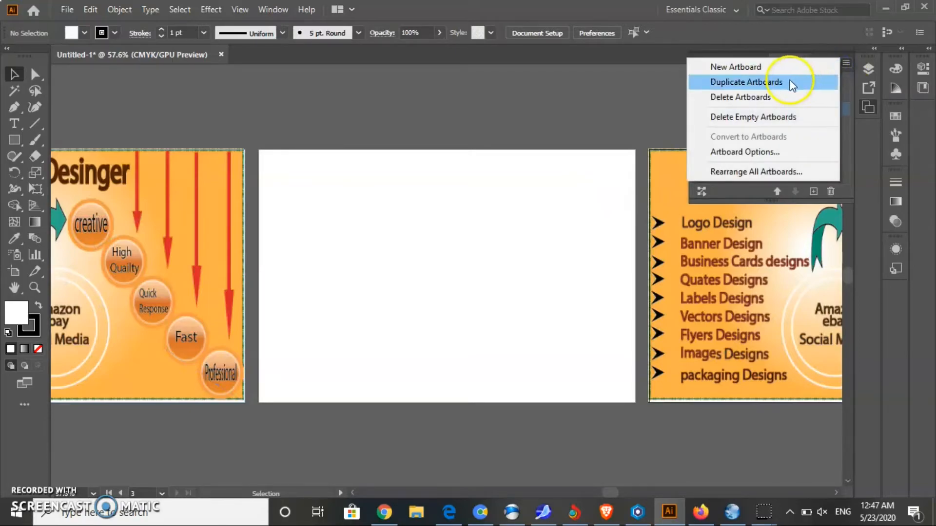
click(745, 67)
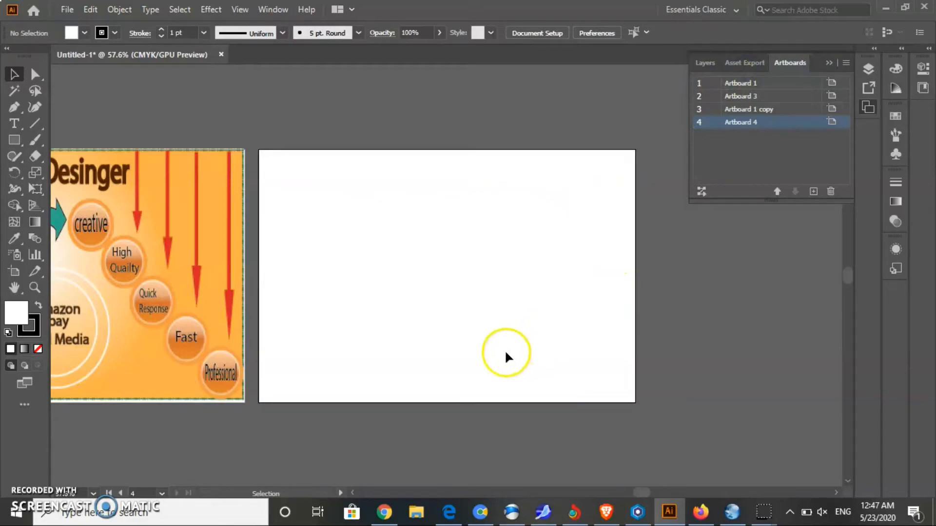
key(z)
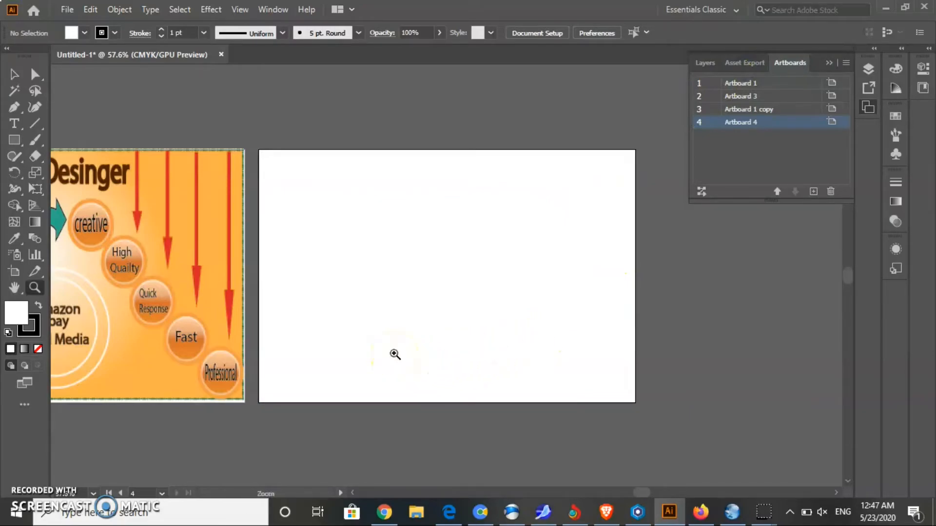
alt+click(364, 298)
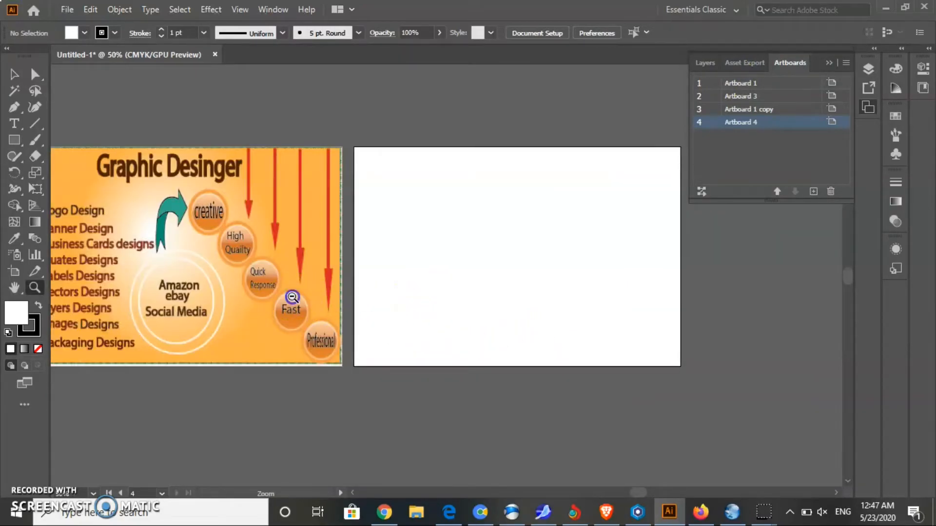
alt+click(291, 296)
alt+click(288, 294)
click(23, 501)
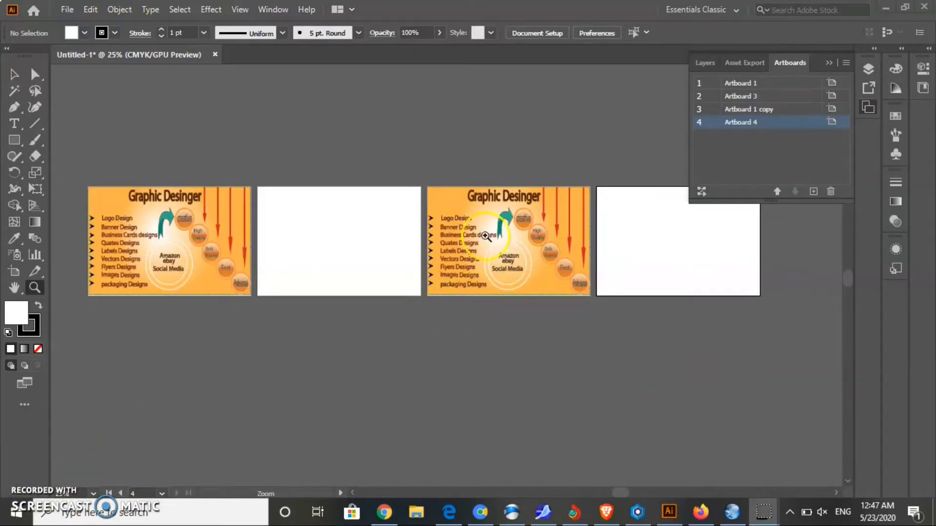
click(20, 78)
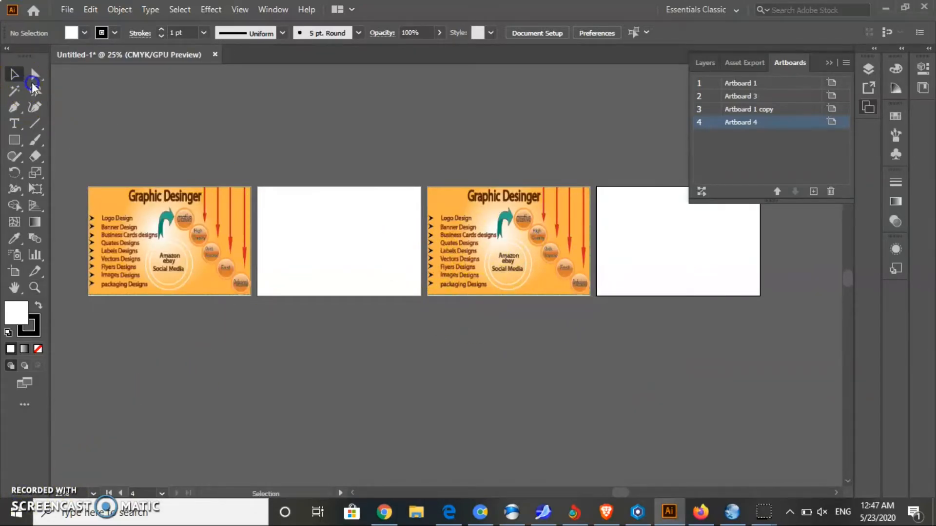
click(512, 263)
click(845, 63)
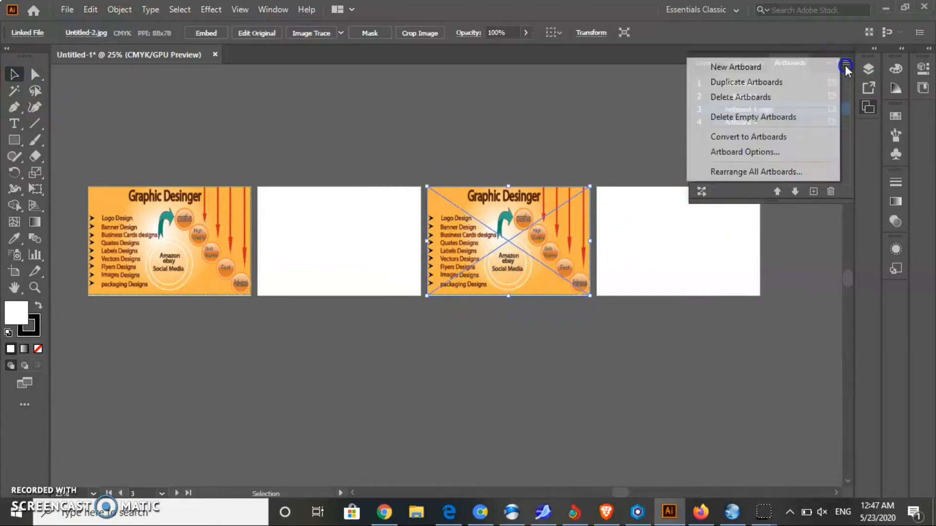
click(805, 81)
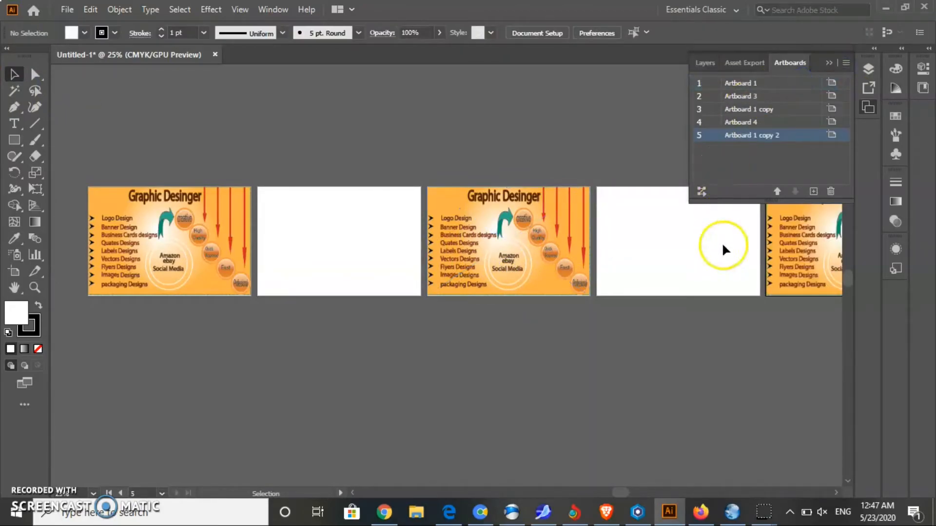
Step: Delete all empty artboards from the document, keeping only those that hold the gig image
key(z)
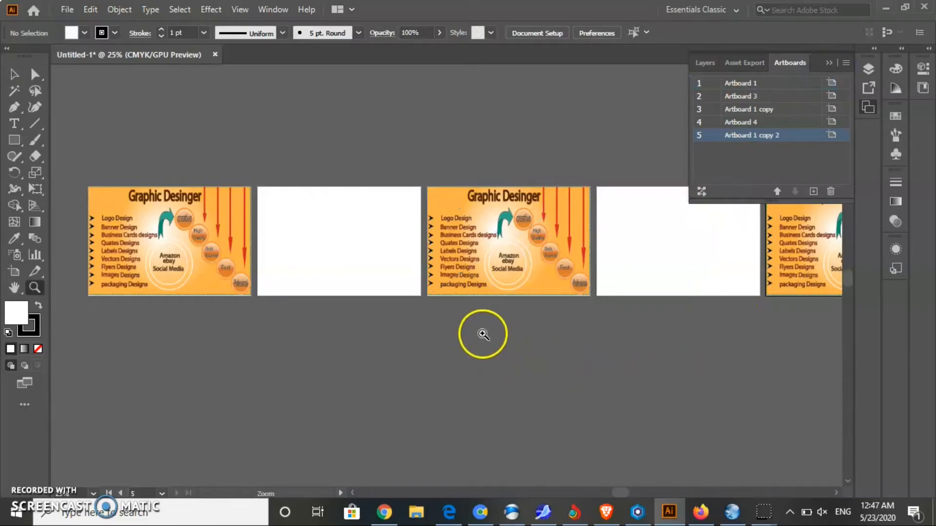
alt+click(512, 330)
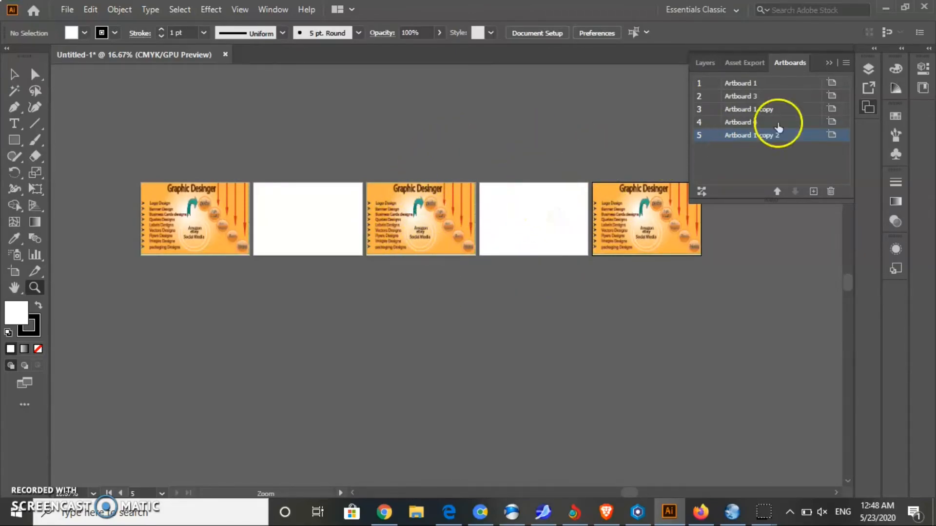
click(846, 63)
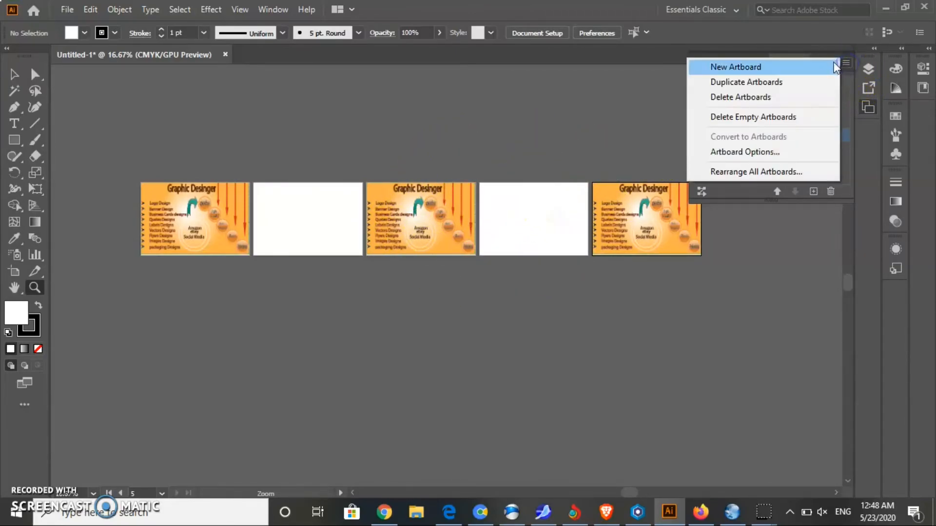
click(789, 119)
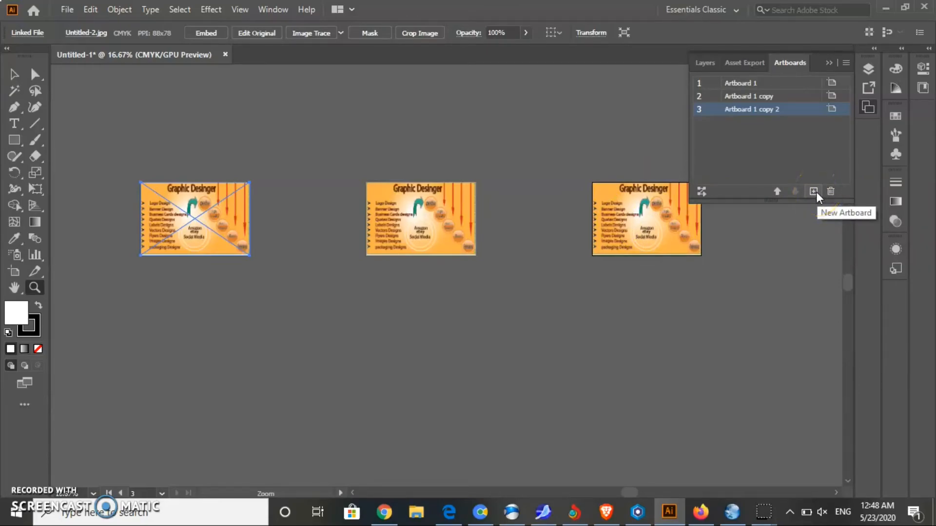
Step: Draw a custom artboard about 1714 × 829 pt below the row of artboards with the Artboard tool
click(843, 62)
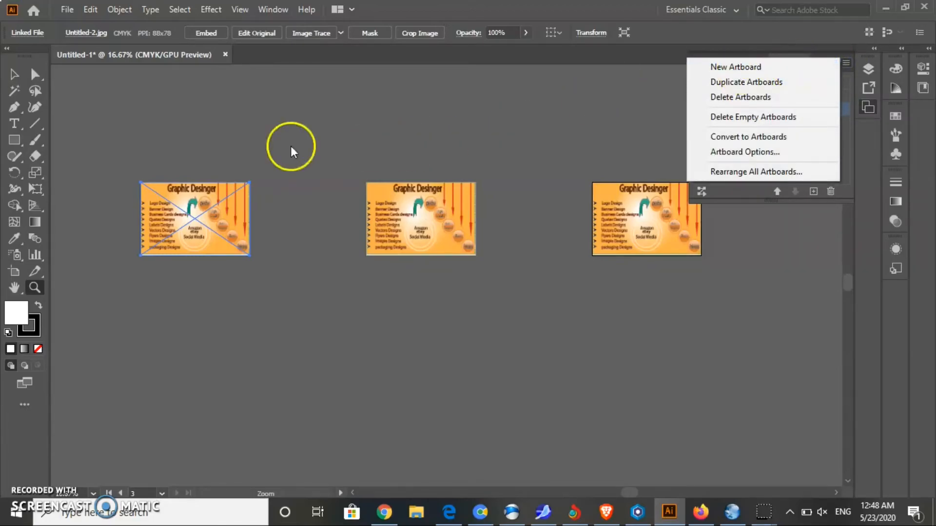
click(14, 272)
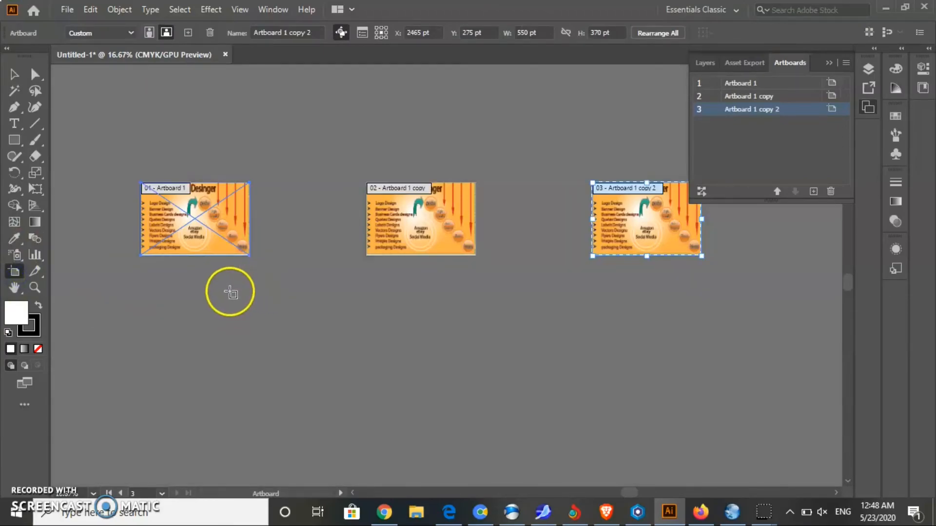
drag(209, 286, 548, 392)
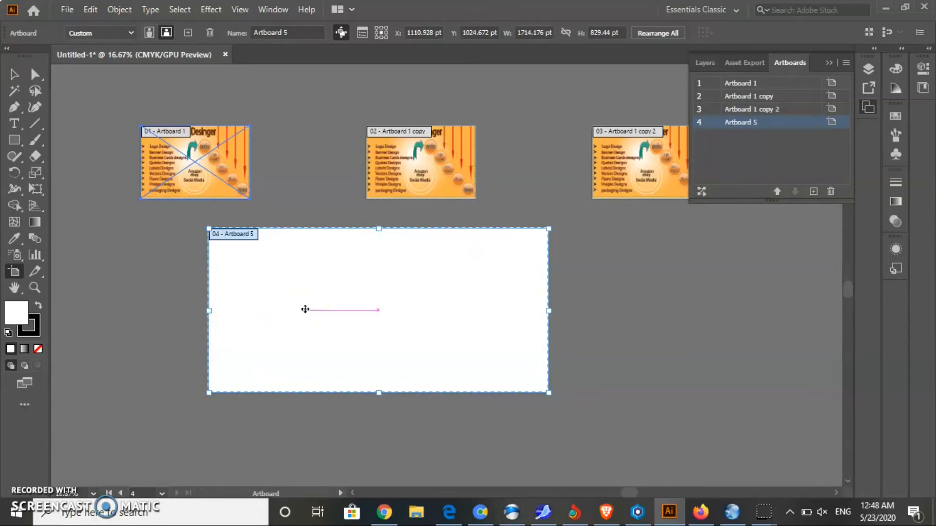
Step: Delete the freehand-drawn artboard, return to the Selection tool and deselect the placed image
key(Delete)
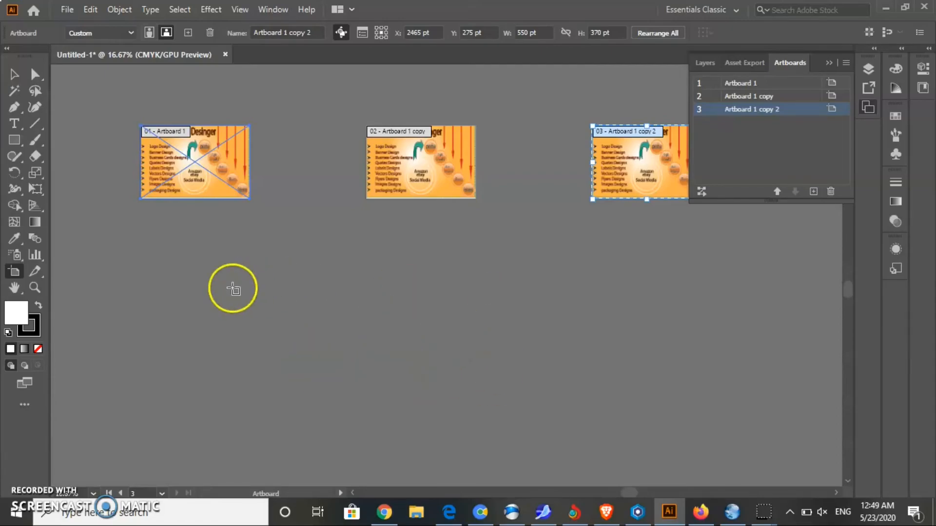
click(15, 74)
click(133, 189)
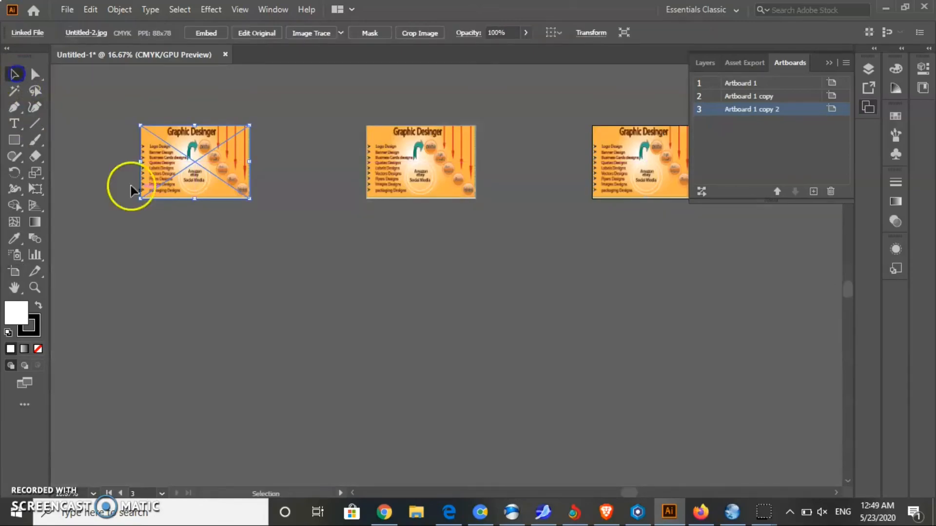
click(361, 244)
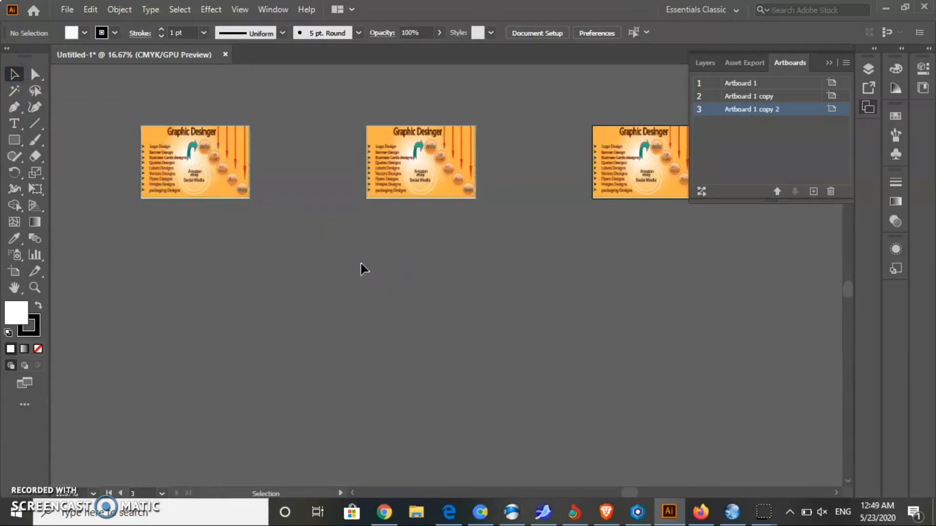
click(392, 253)
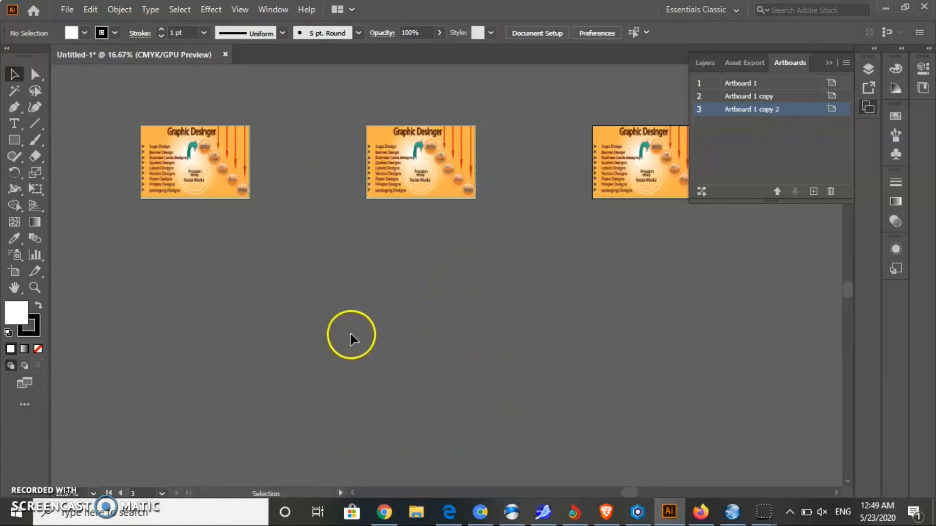
click(843, 59)
click(408, 259)
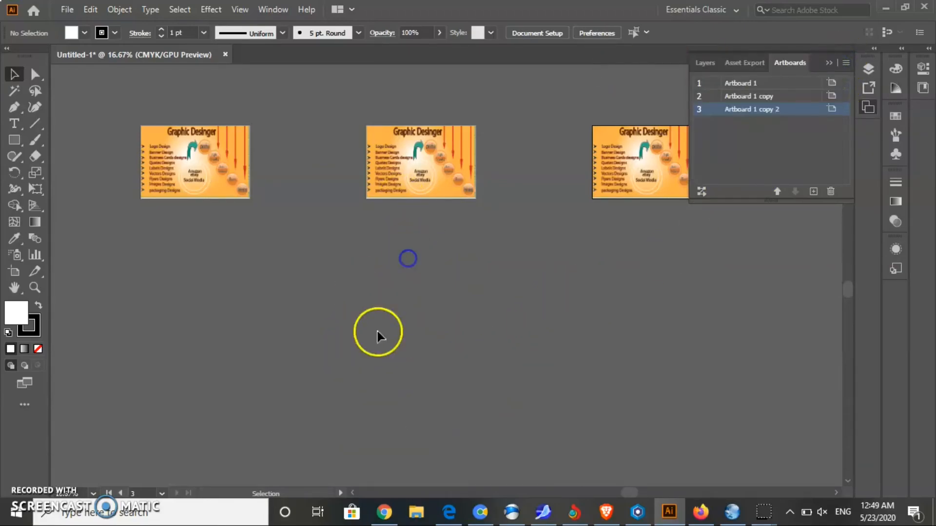